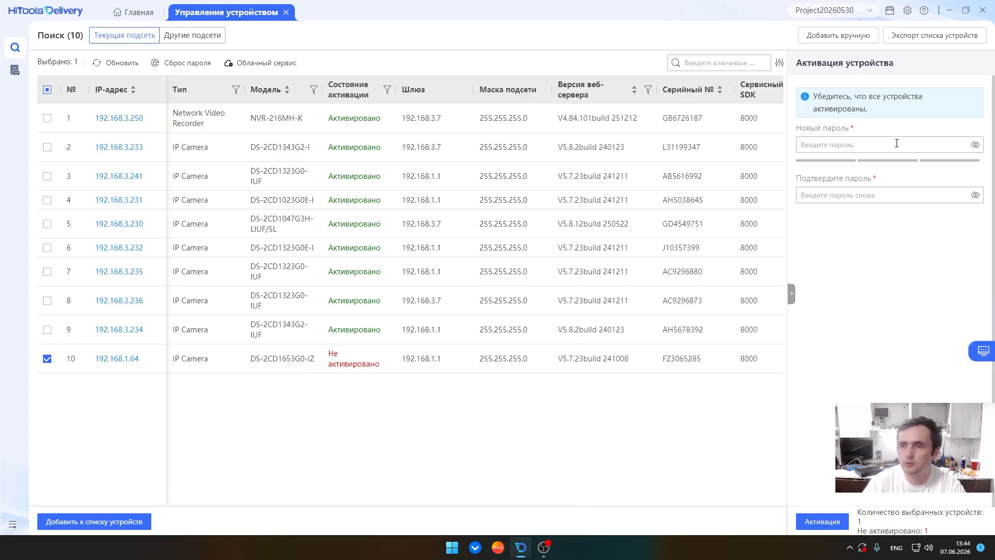
- Enter a strong new activation password for camera 192.168.1.64, then reveal both fields to confirm they match
left_click(896, 143)
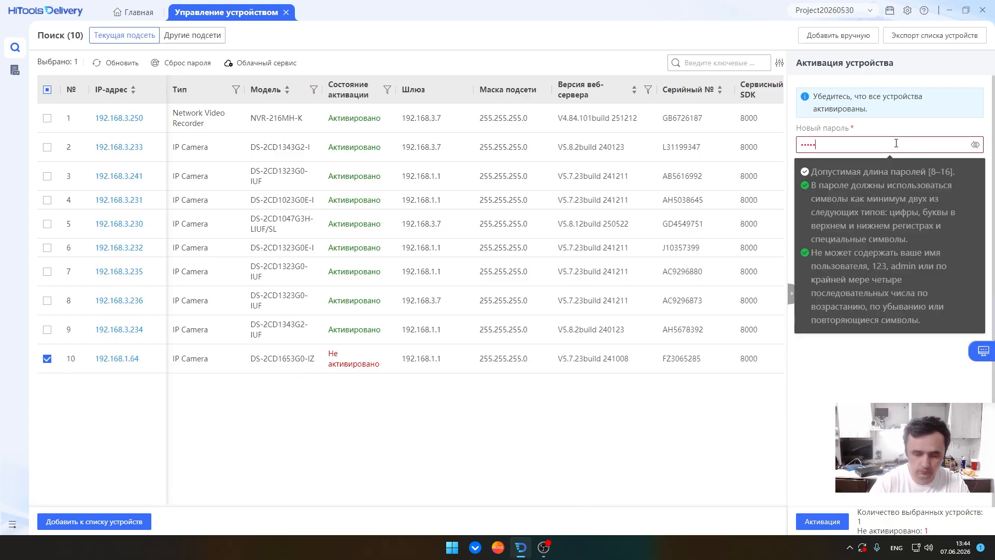
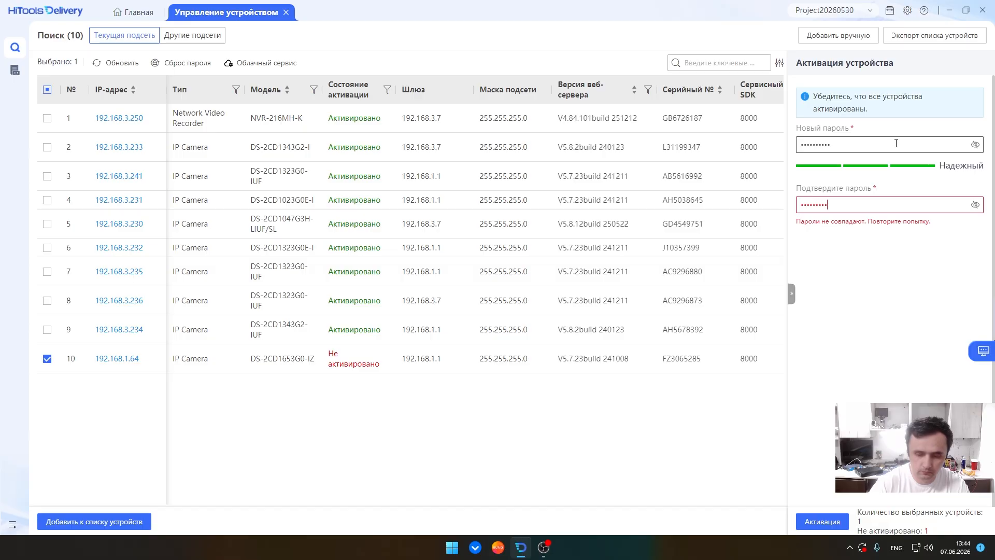
left_click(975, 204)
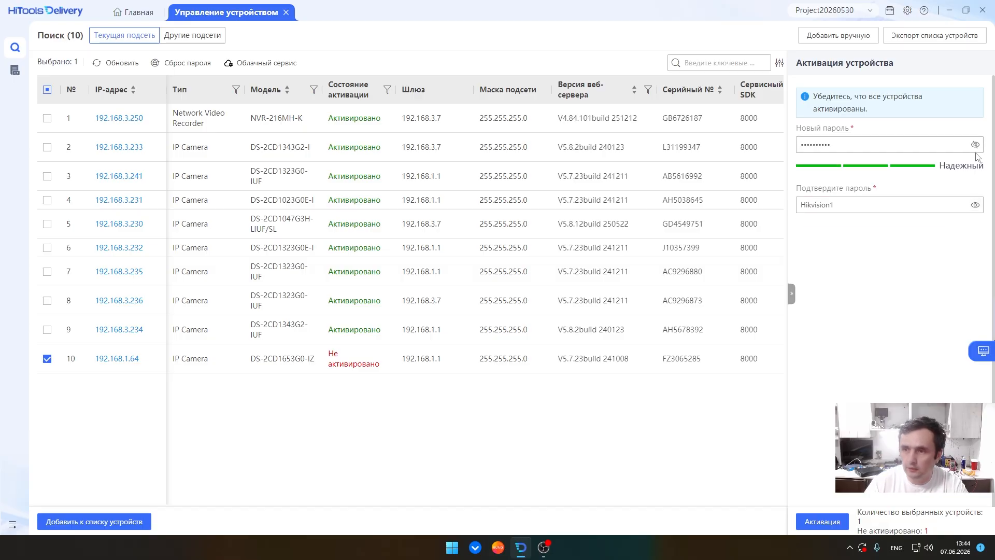
left_click(975, 144)
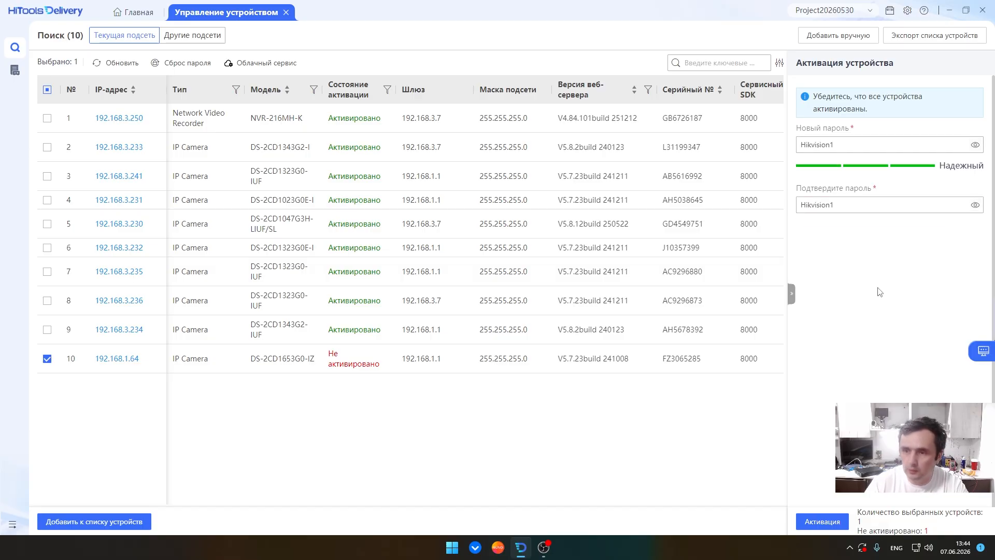
- Activate the camera, then answer the first security question and pick and answer a second one
left_click(816, 522)
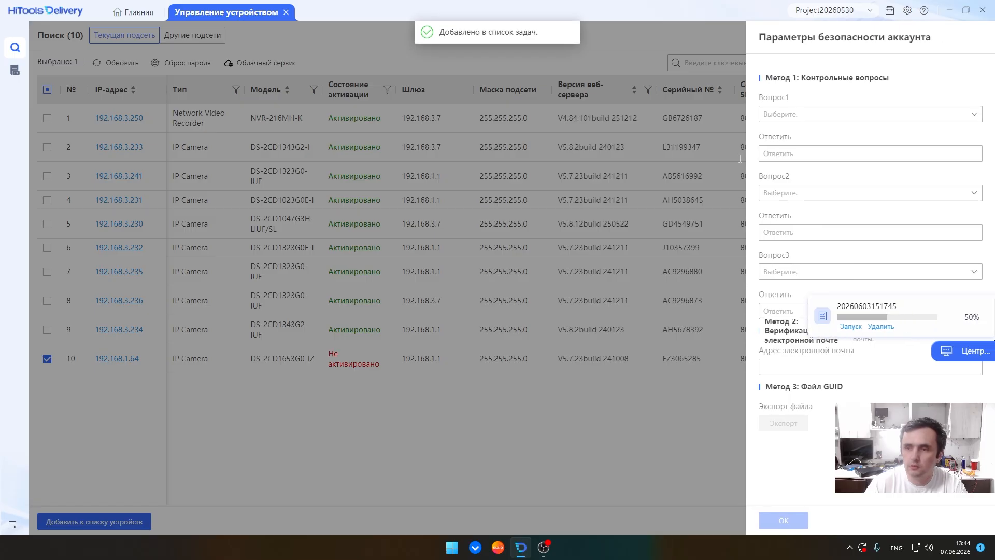
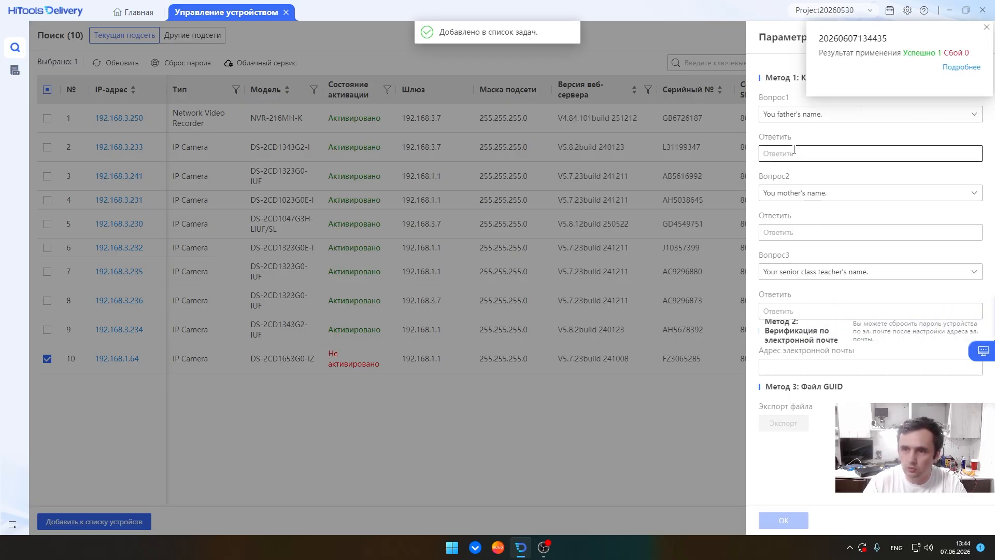
left_click(790, 199)
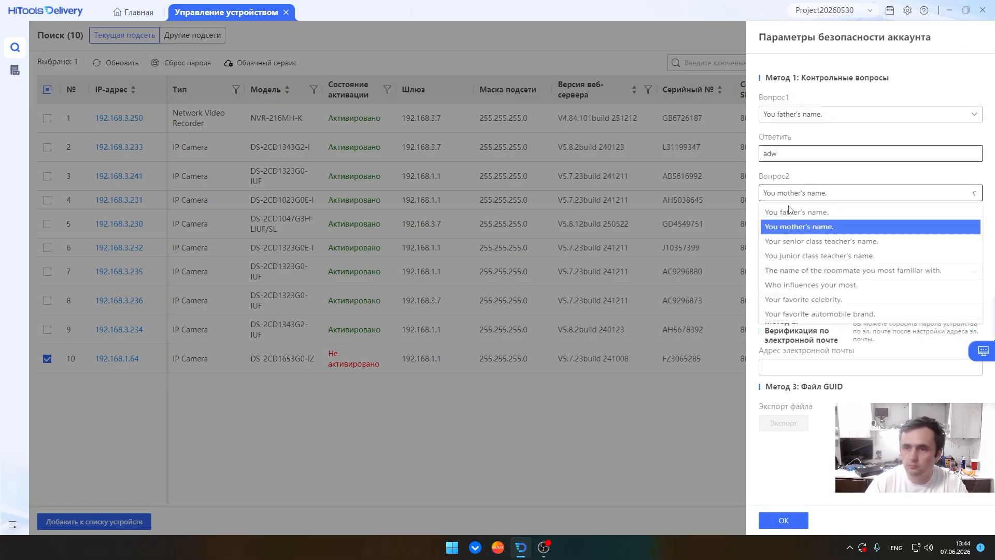
left_click(776, 213)
left_click(777, 242)
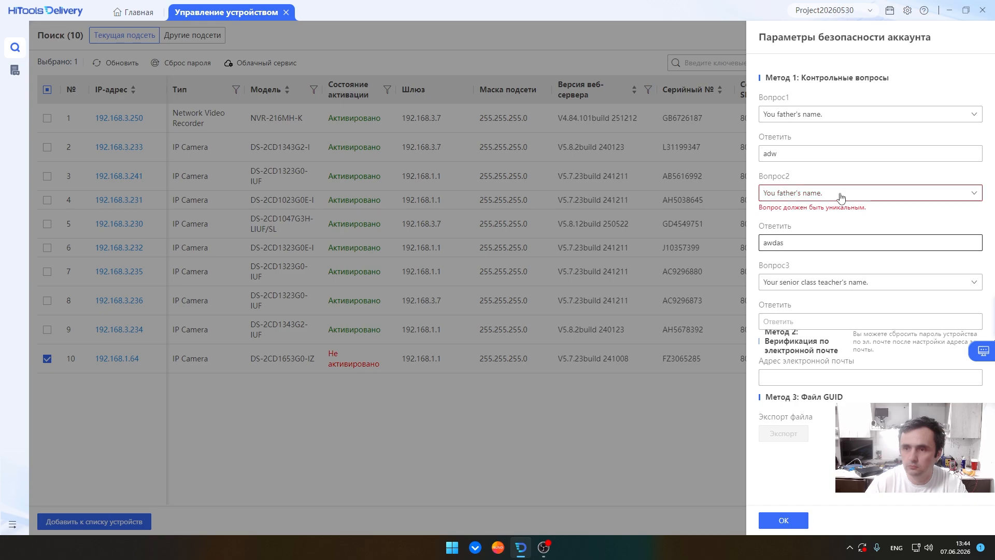
- Change the second question to the junior class teacher one, answer the third, and save
left_click(844, 193)
left_click(777, 260)
left_click(789, 312)
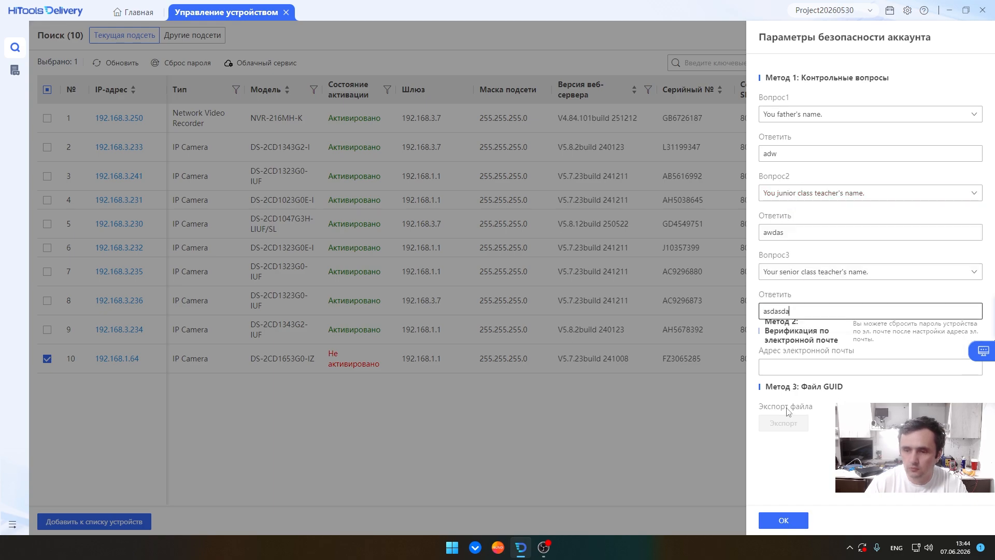
left_click(800, 368)
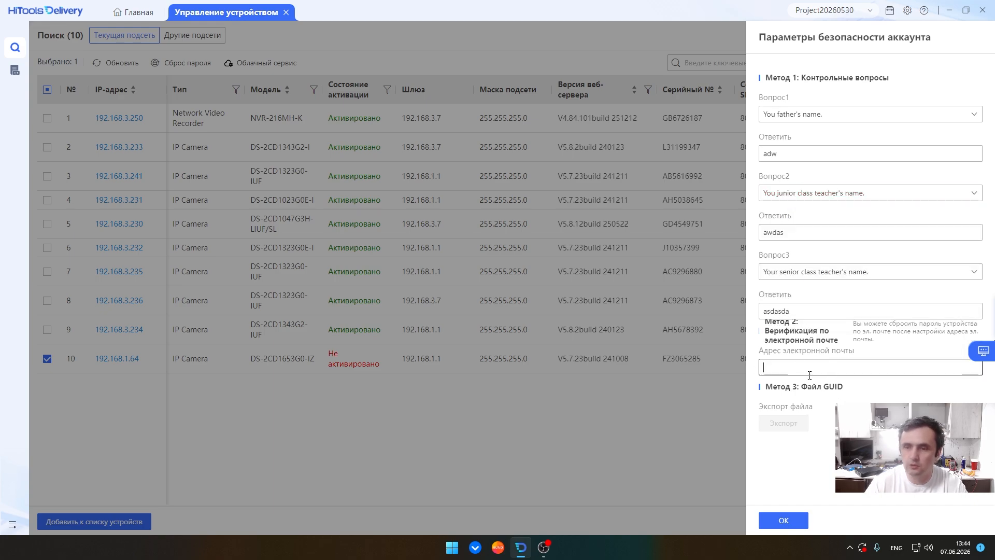
left_click(783, 520)
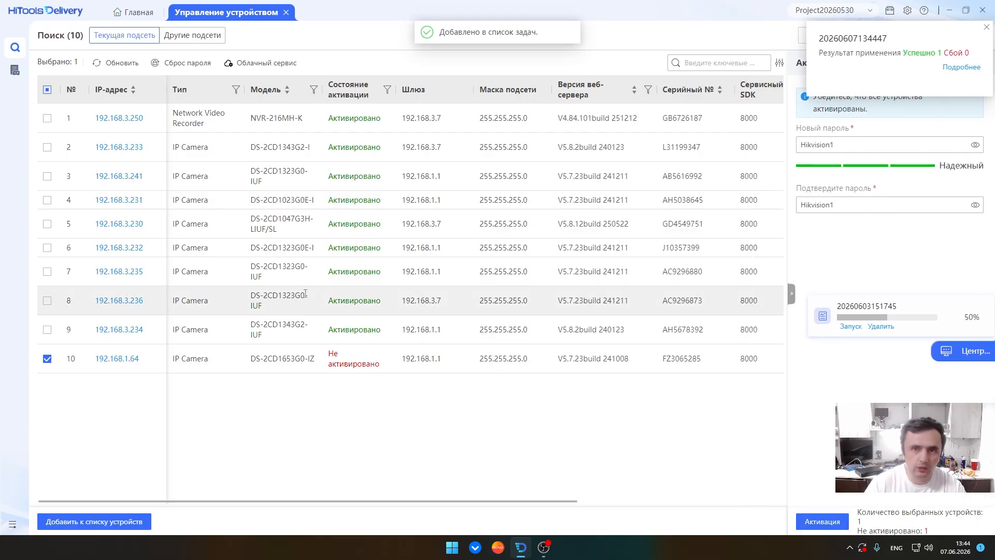
- Refresh the device list, select camera 192.168.1.64, and begin its password reset (Сброс пароля)
left_click(117, 63)
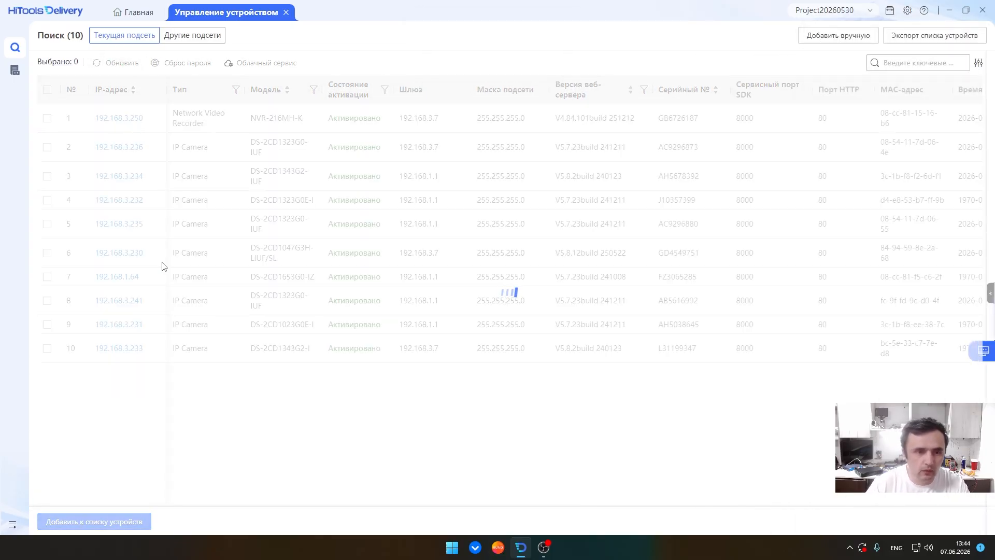
left_click(47, 277)
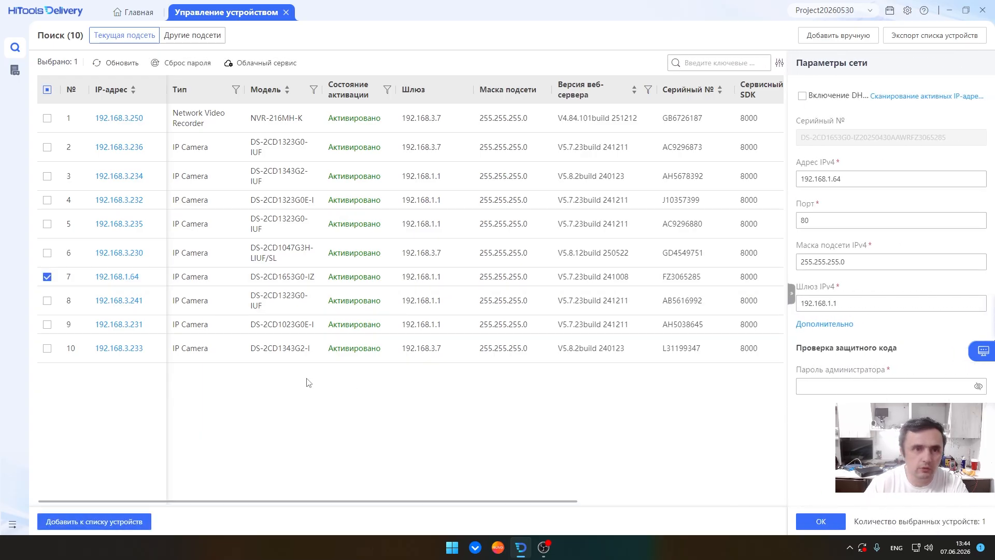
left_click(175, 64)
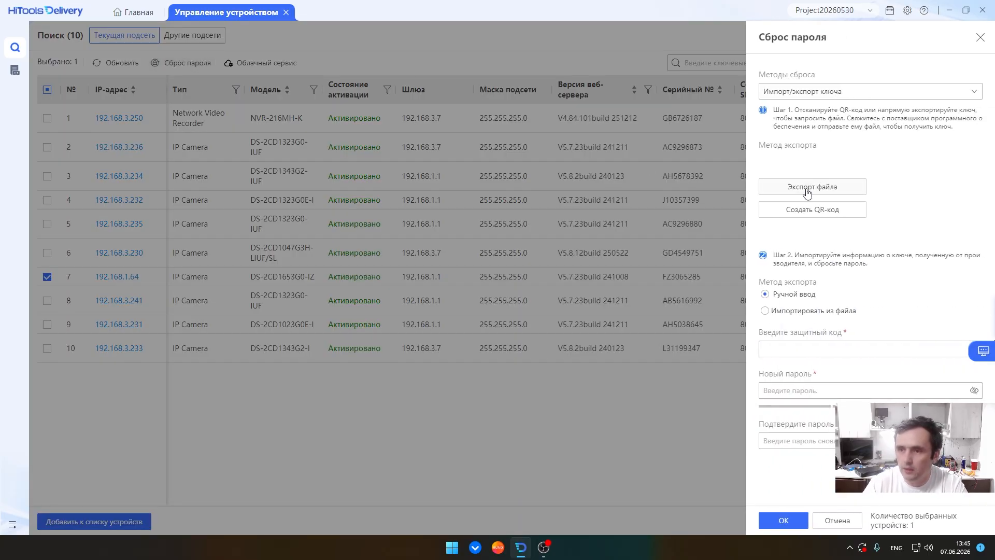
- Generate the key-request QR code for the camera's password reset
left_click(803, 215)
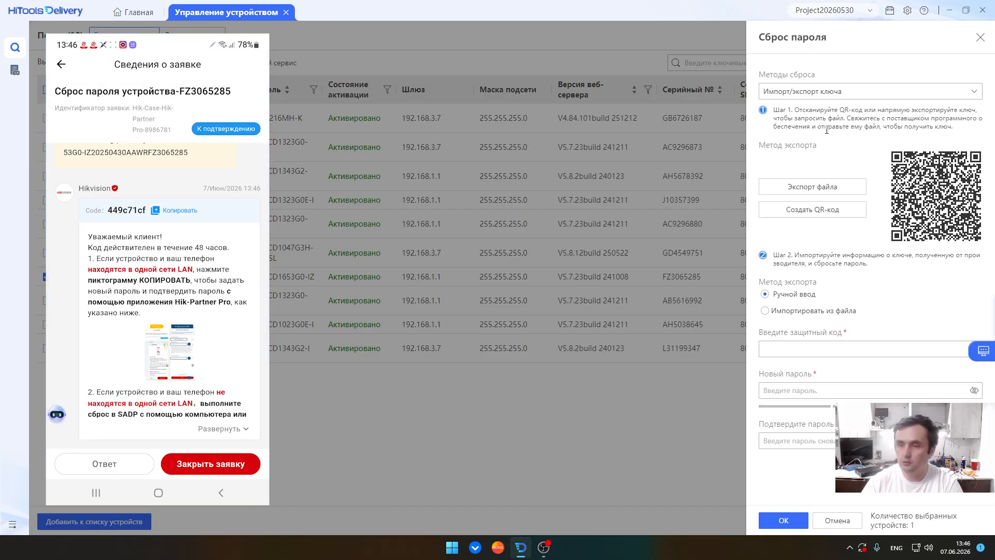
- Enter the support-issued security code, type and confirm the new password, and apply the reset
left_click(802, 349)
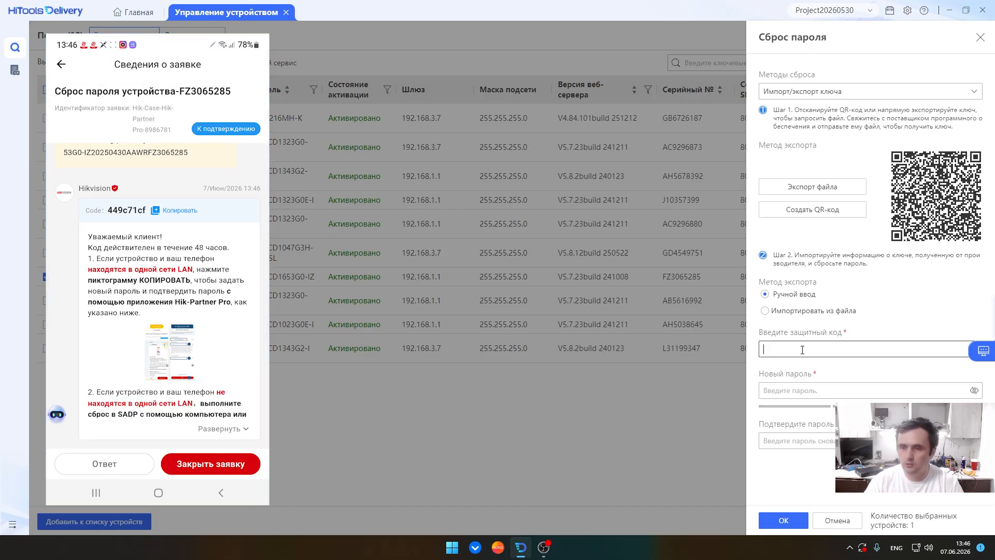
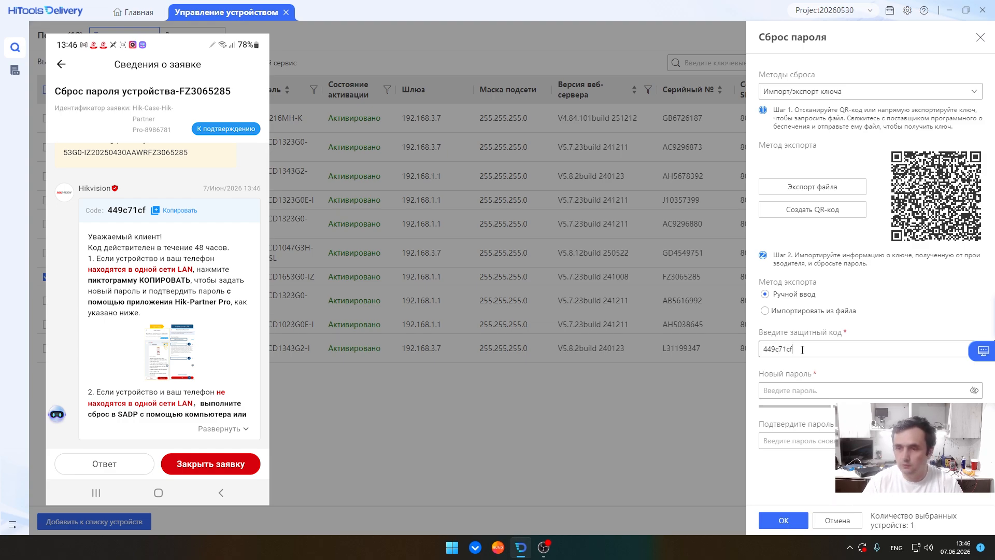
left_click(798, 391)
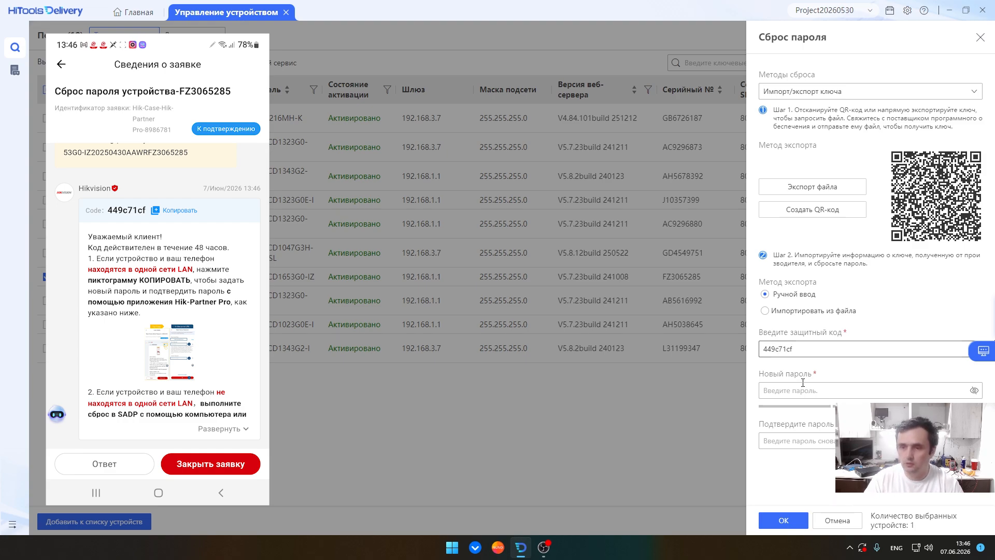
type("***")
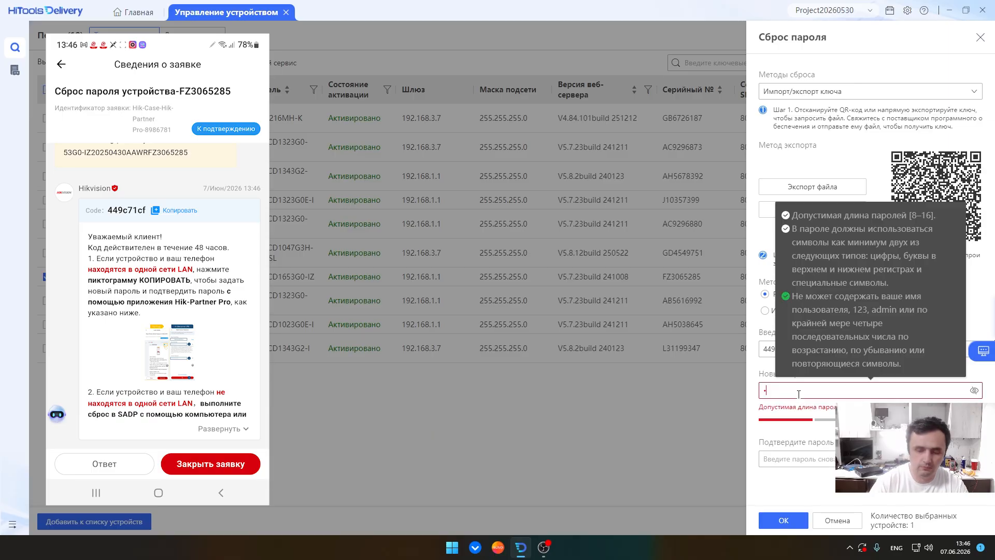
type("*******")
key("Tab")
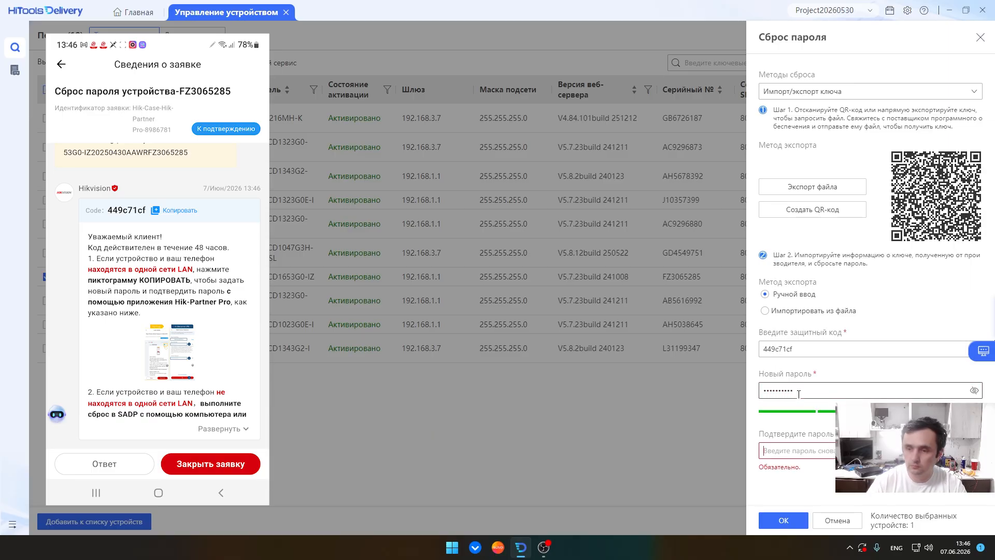
type("********")
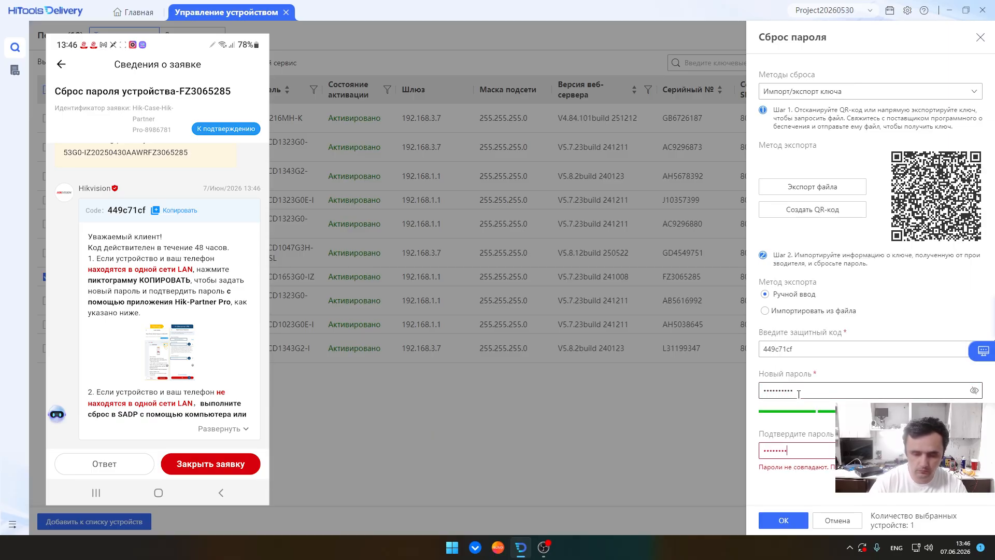
type("**")
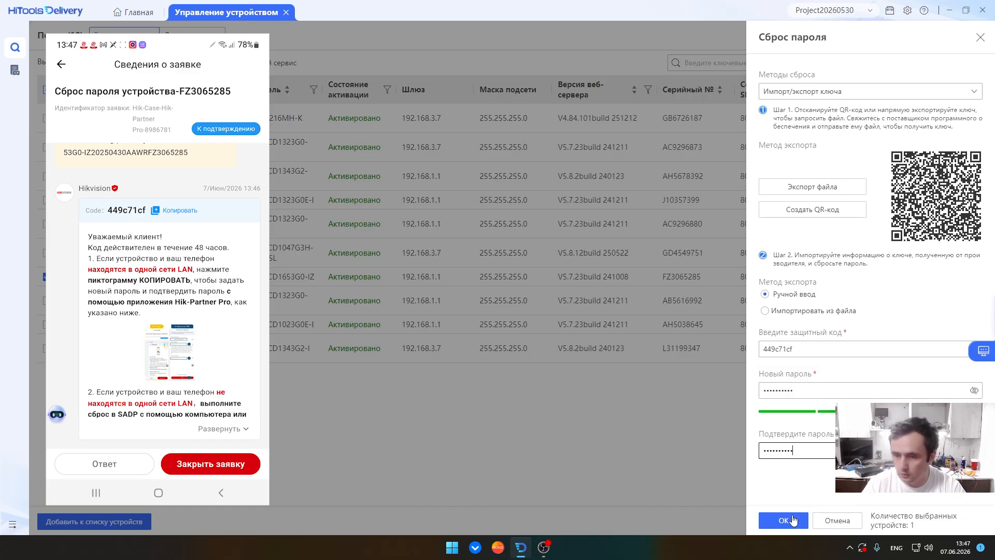
left_click(783, 521)
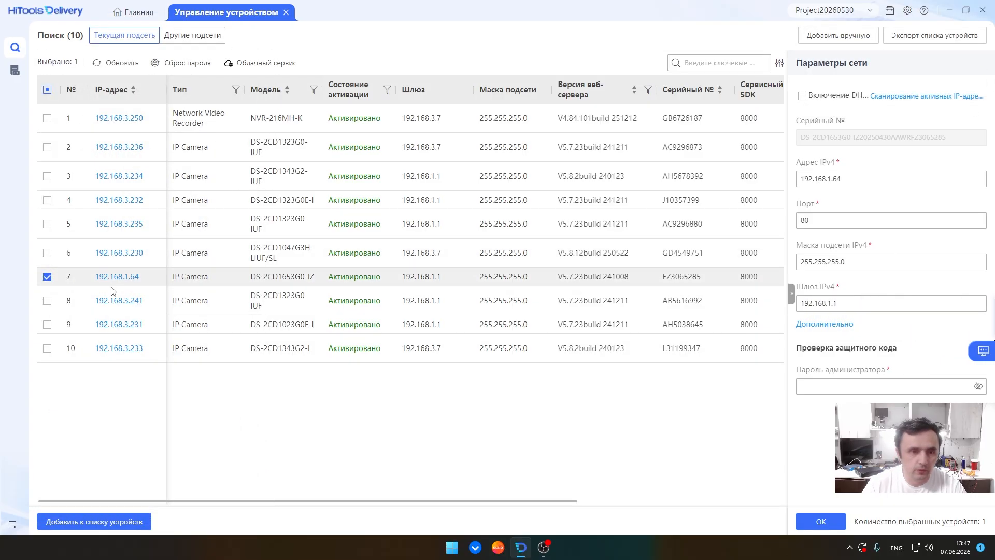
- Add camera 192.168.1.64 to the device list with its admin password, then return to the home page
left_click(101, 524)
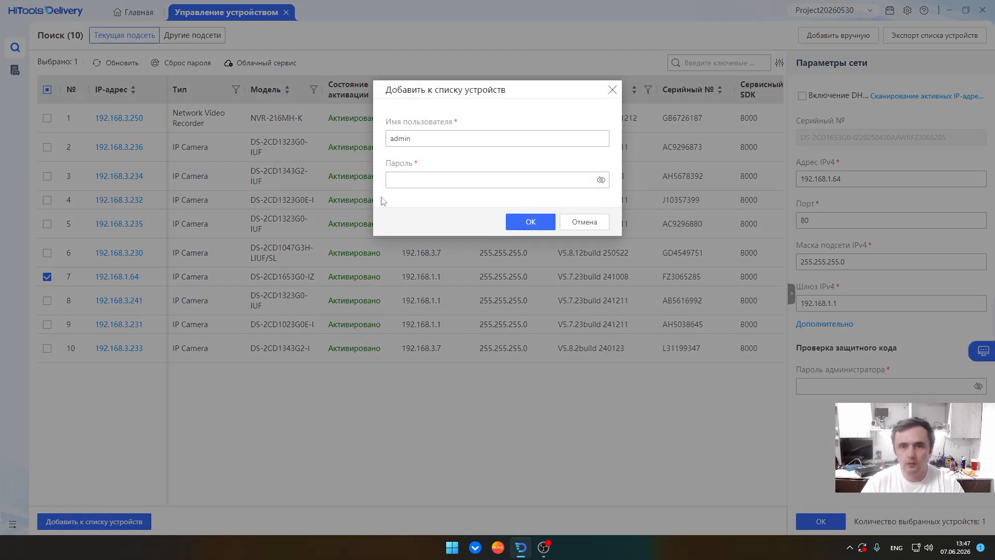
left_click(434, 177)
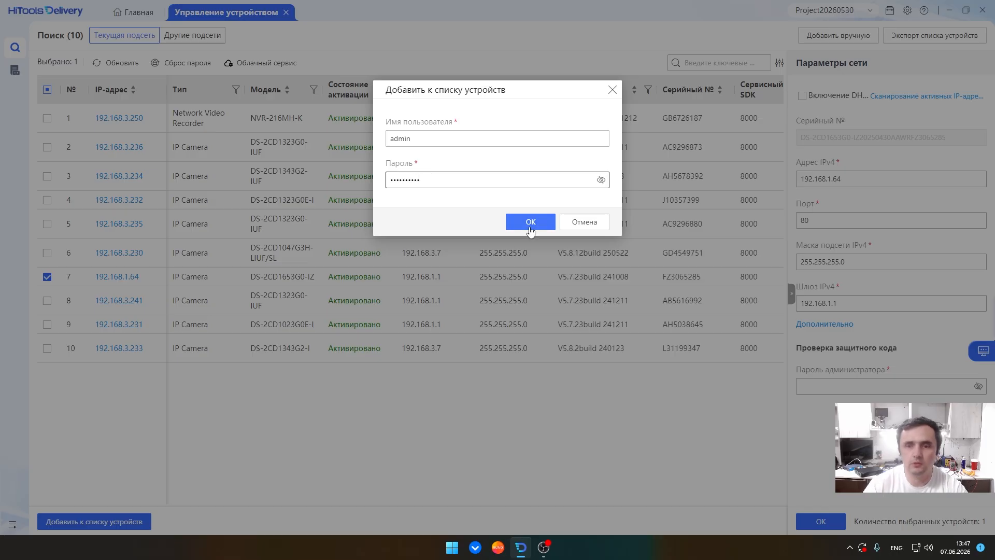
left_click(521, 223)
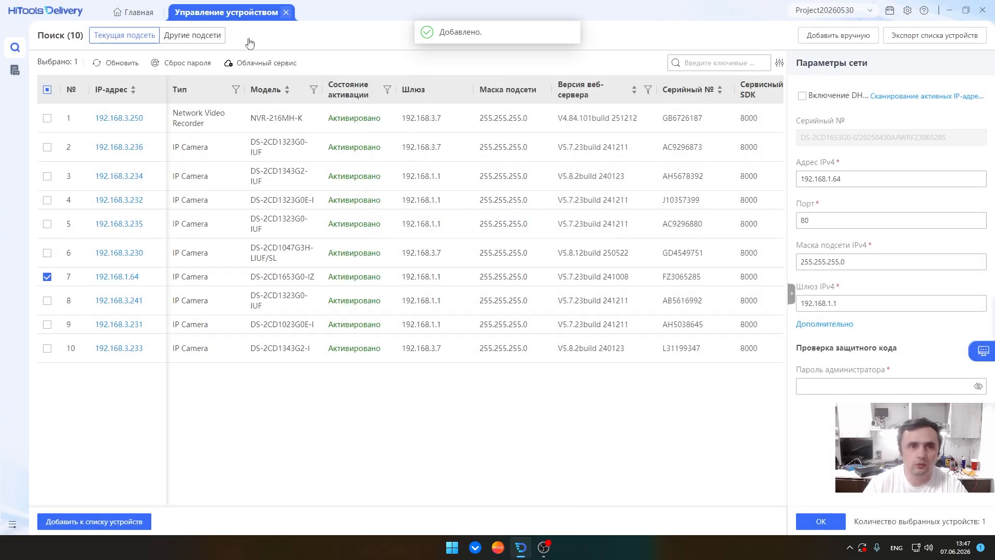
left_click(286, 12)
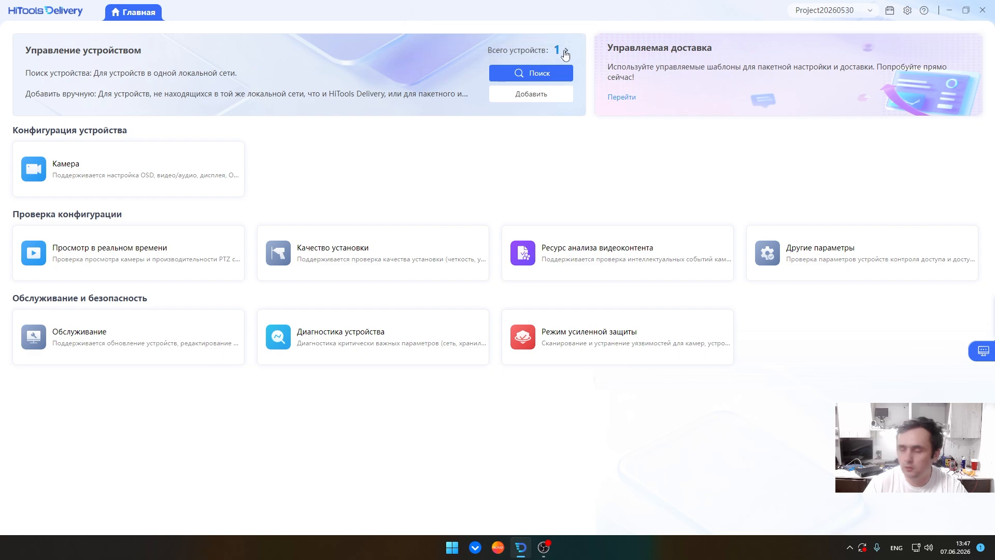
- Open the Камера configuration for Camera 01 and expand its time settings
left_click(74, 174)
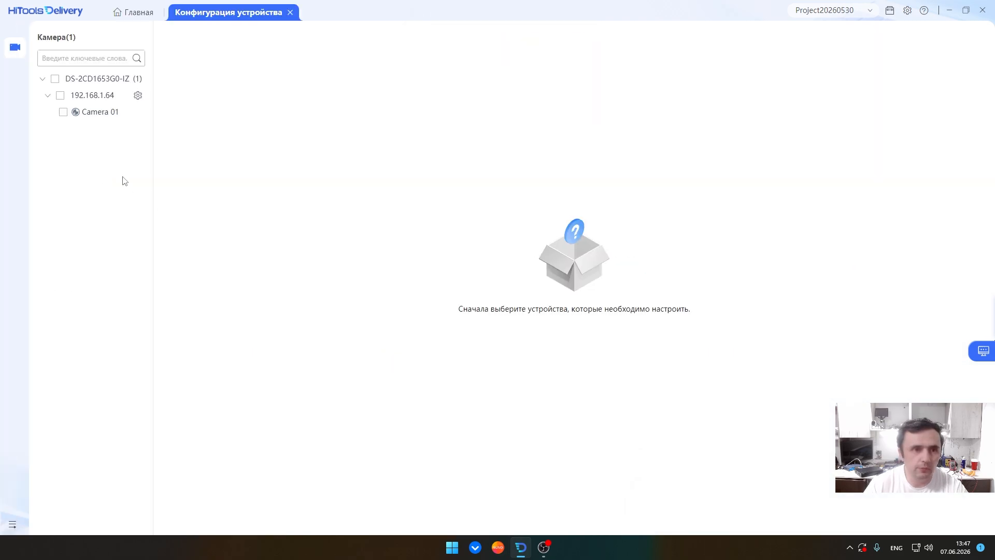
left_click(63, 112)
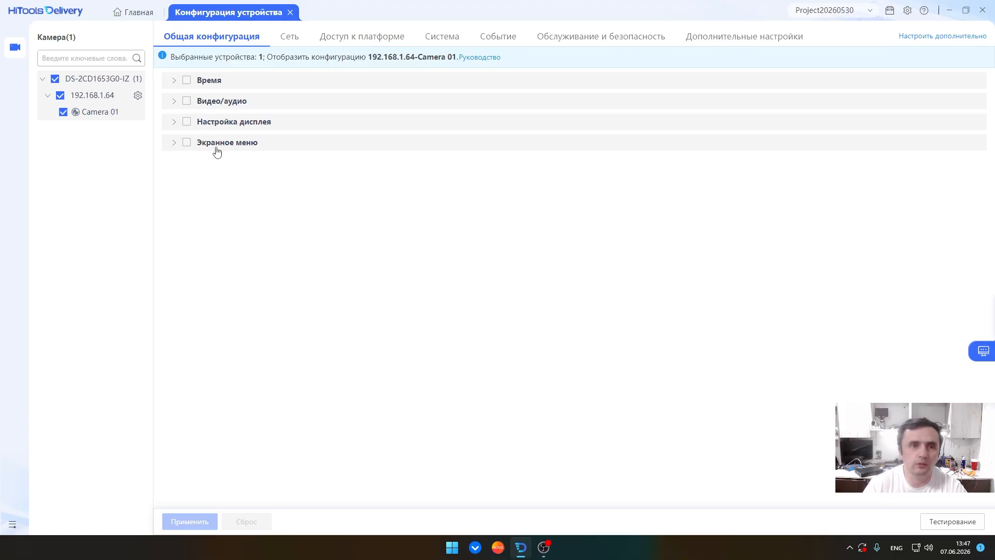
left_click(176, 82)
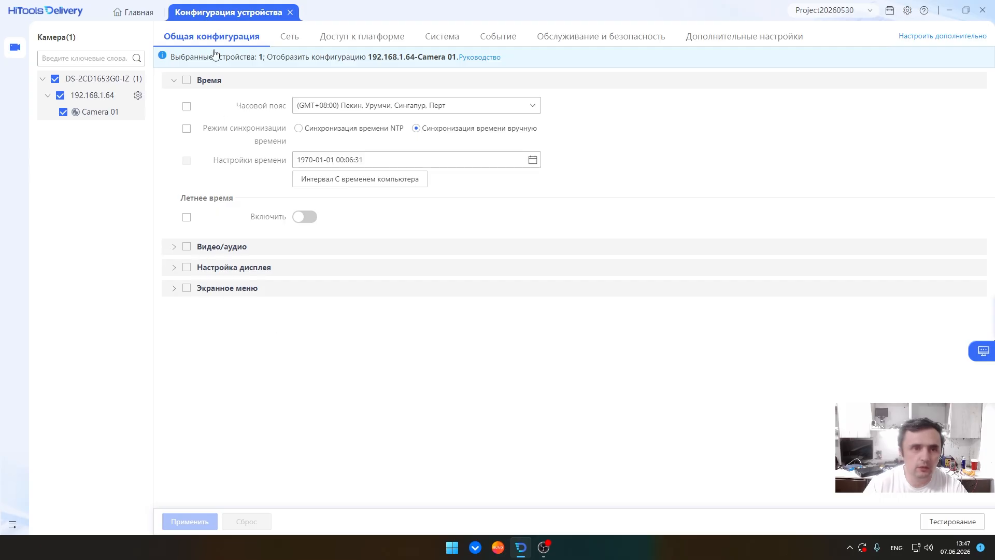
- Review network certificate management and platform access cloud service and ONVIF sections
left_click(291, 38)
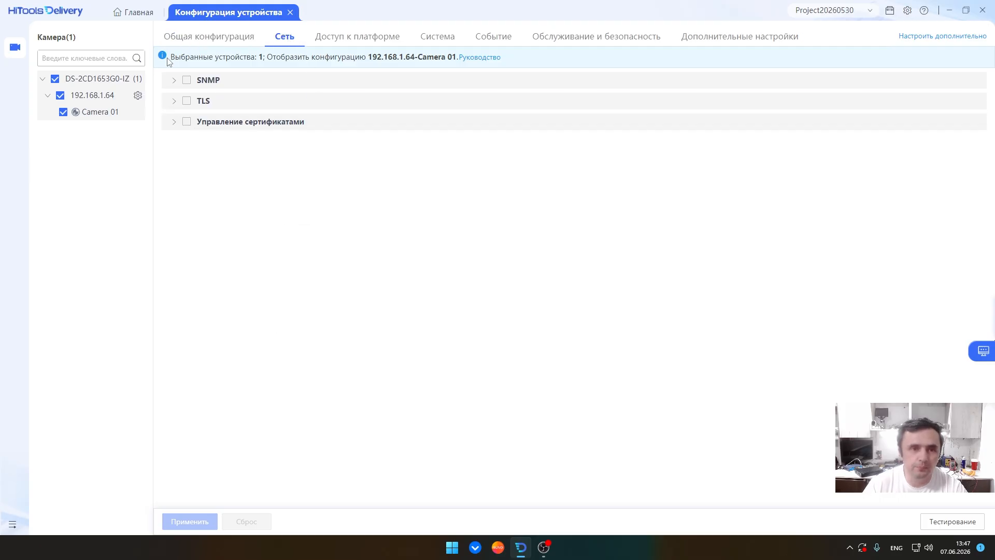
left_click(181, 127)
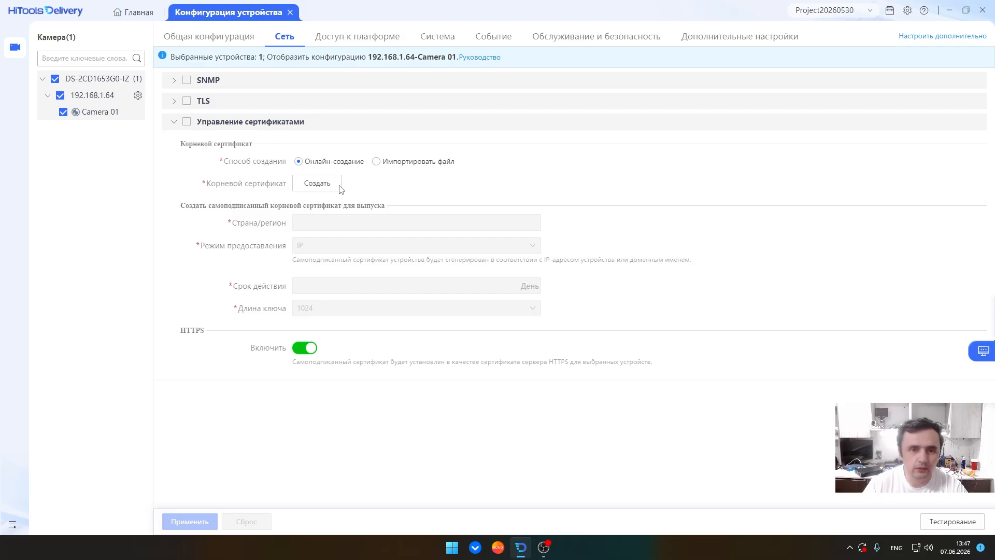
left_click(184, 125)
left_click(356, 38)
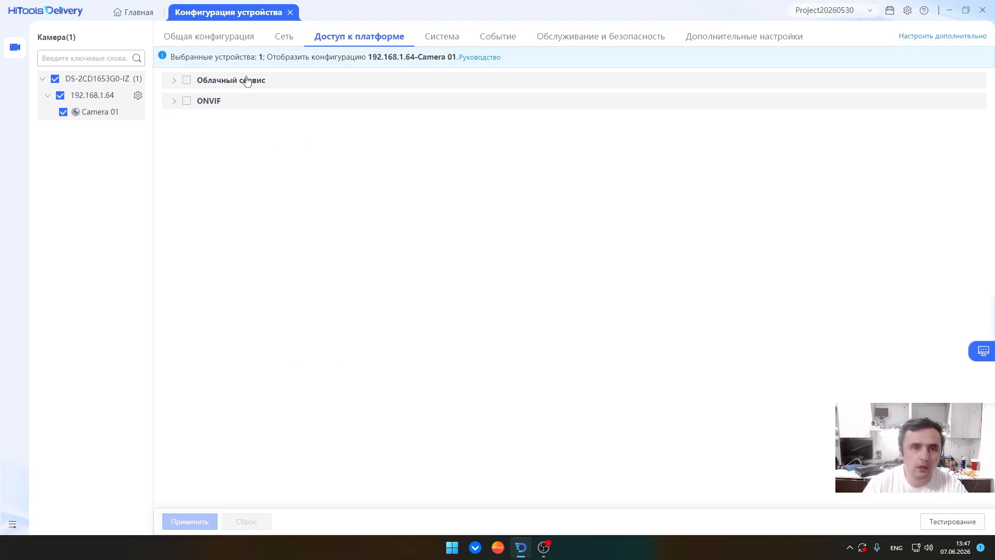
left_click(173, 82)
left_click(173, 82)
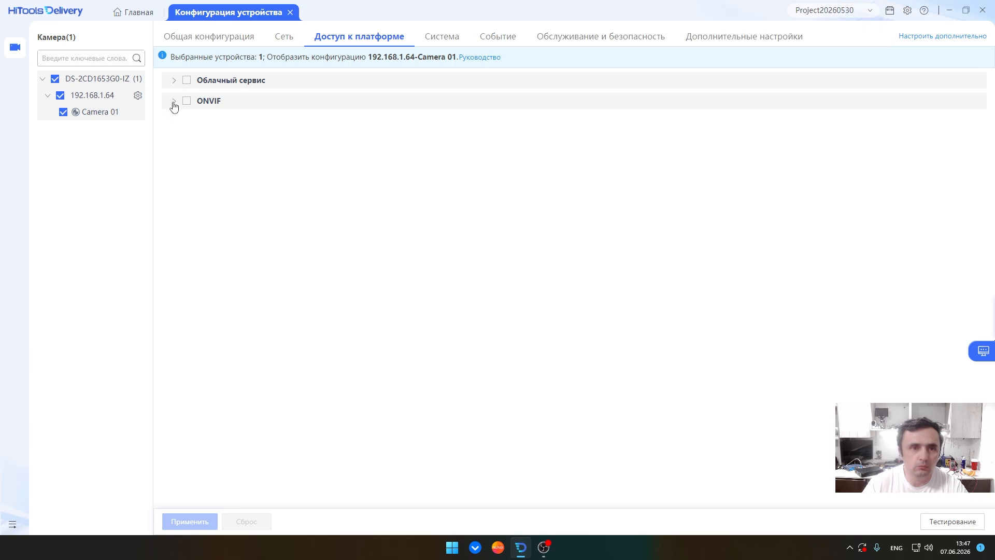
left_click(174, 103)
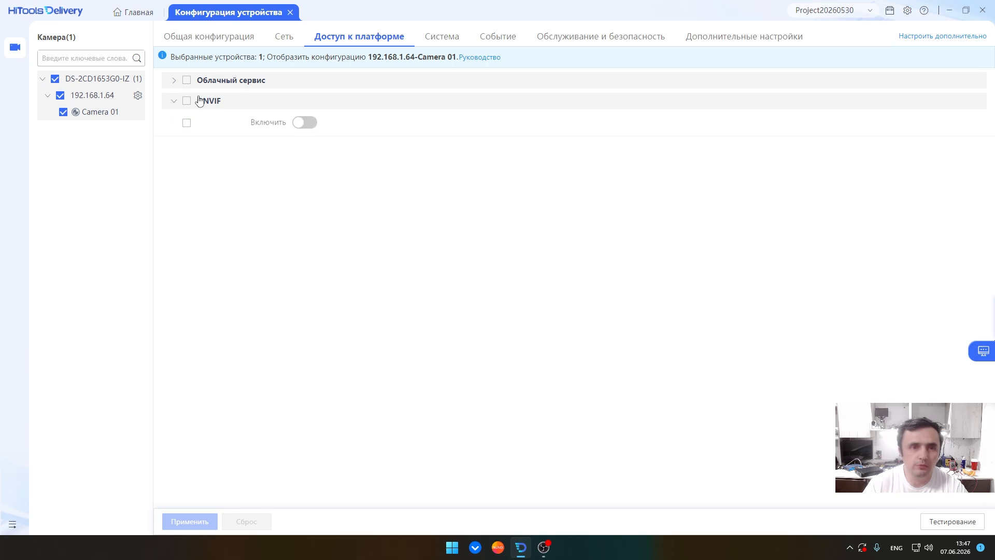
left_click(174, 102)
- Review system user management, event, device parameter import, and advanced custom configuration settings
left_click(438, 38)
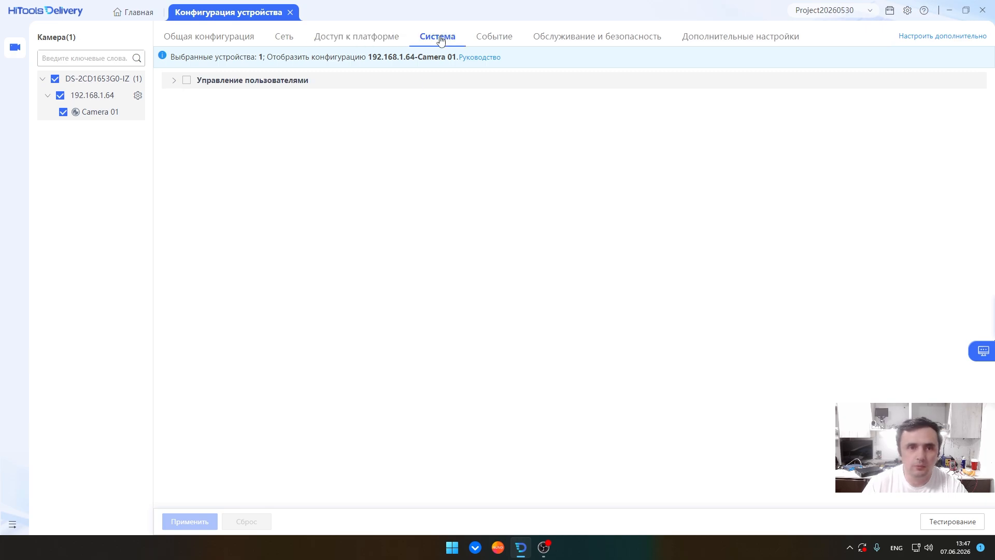
left_click(182, 82)
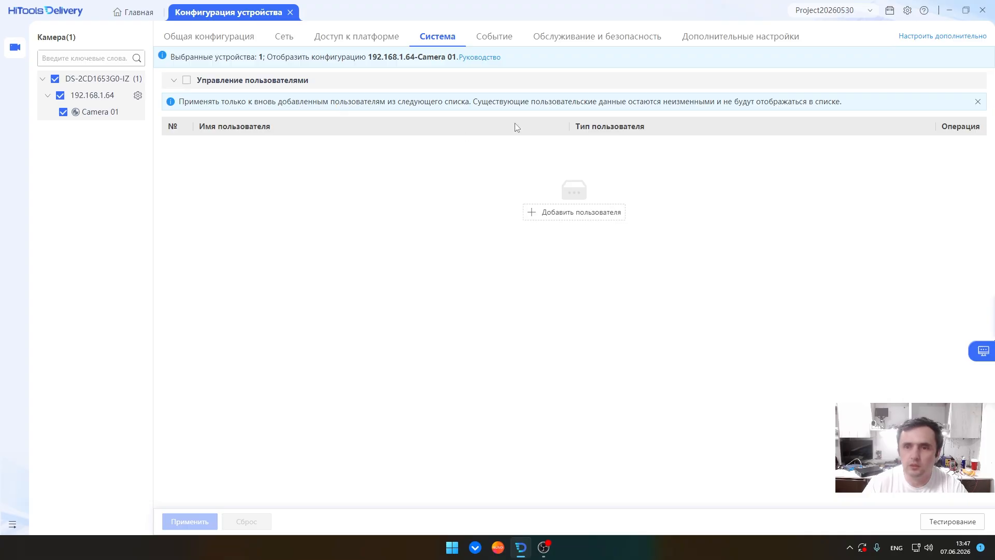
left_click(494, 37)
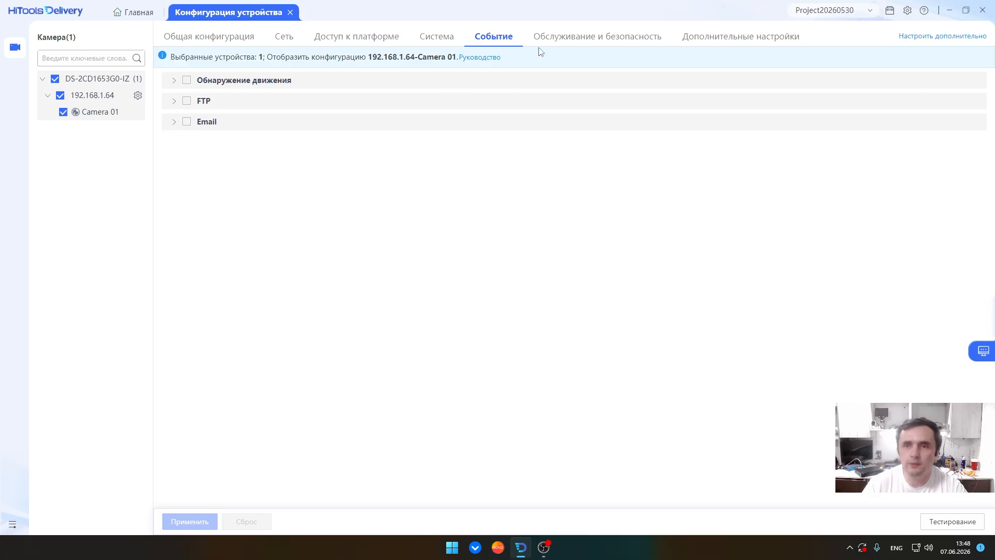
left_click(564, 44)
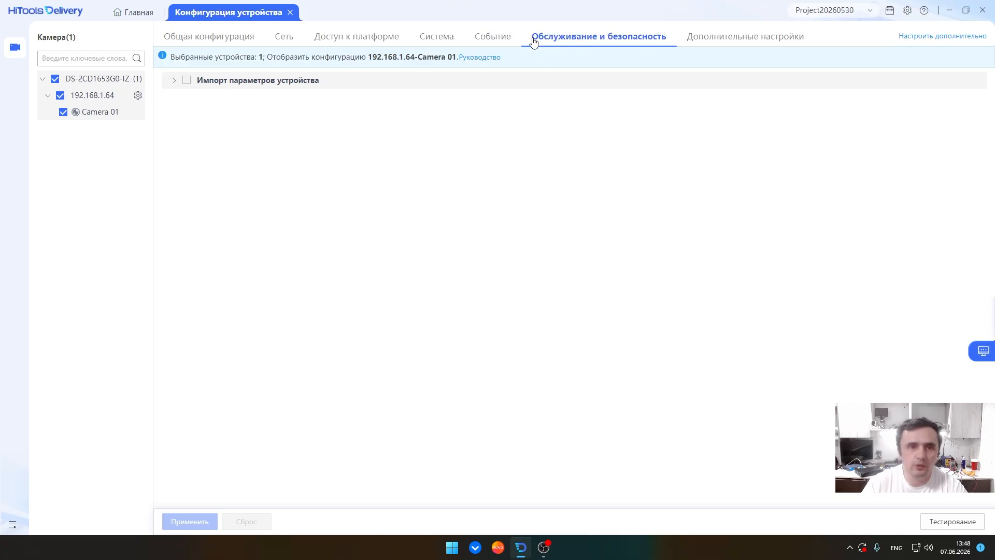
left_click(176, 81)
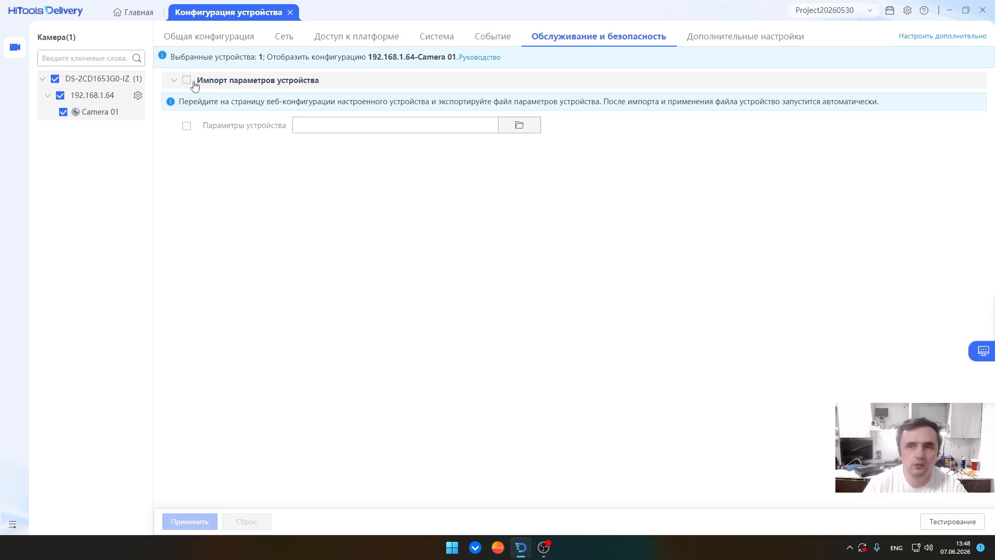
left_click(194, 83)
left_click(715, 39)
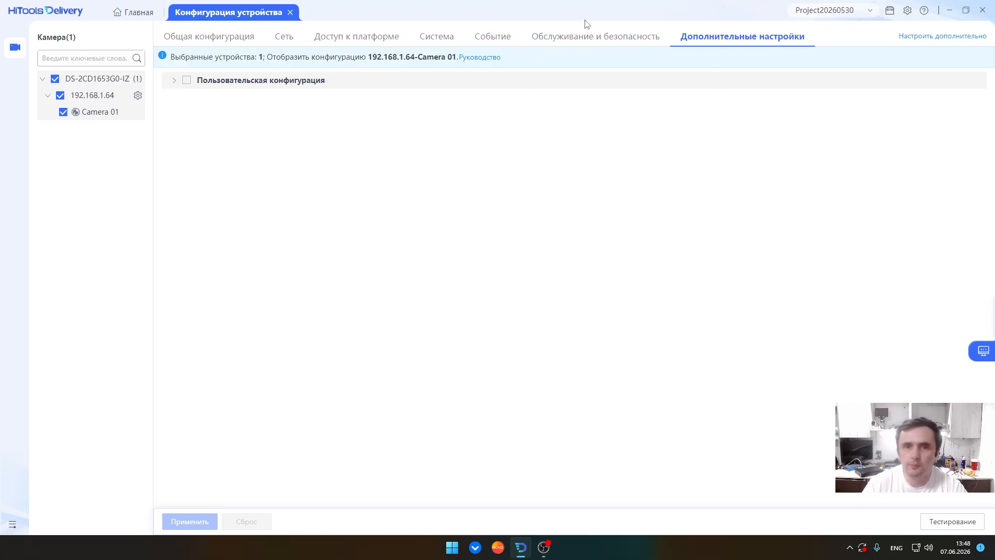
left_click(176, 81)
left_click(176, 82)
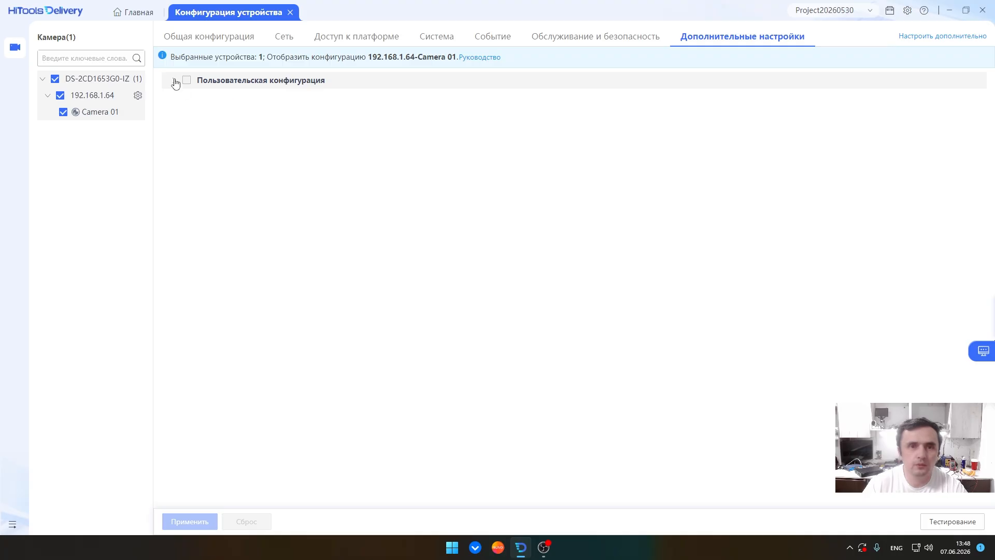
- Close the configuration, open Всего устройств: 1 under Обслуживание, and tick camera 192.168.1.64
left_click(291, 13)
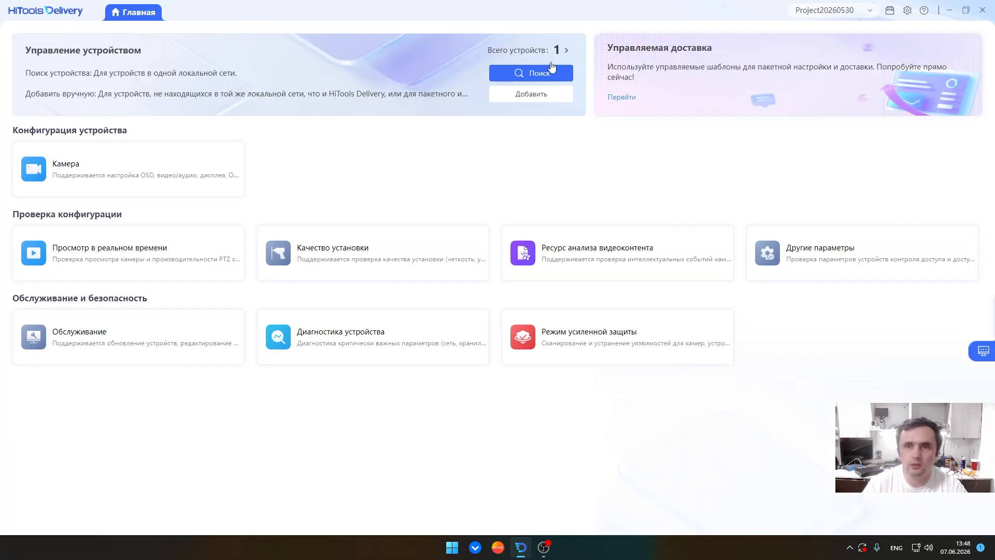
left_click(563, 51)
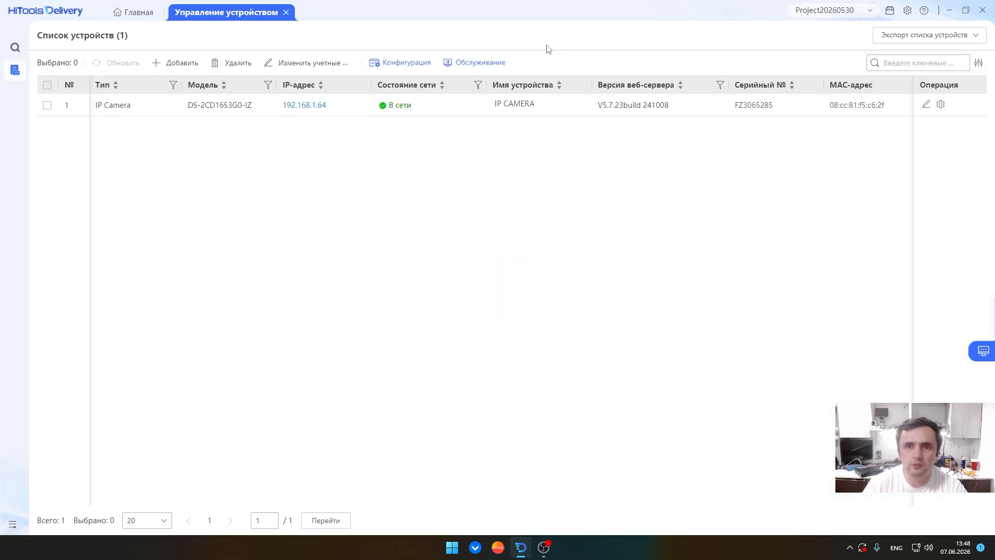
left_click(472, 65)
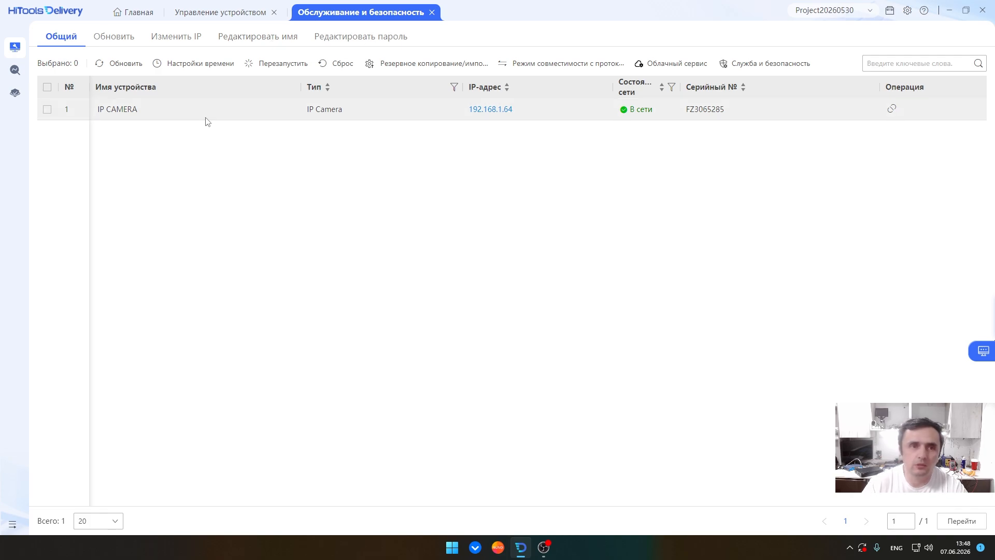
left_click(48, 109)
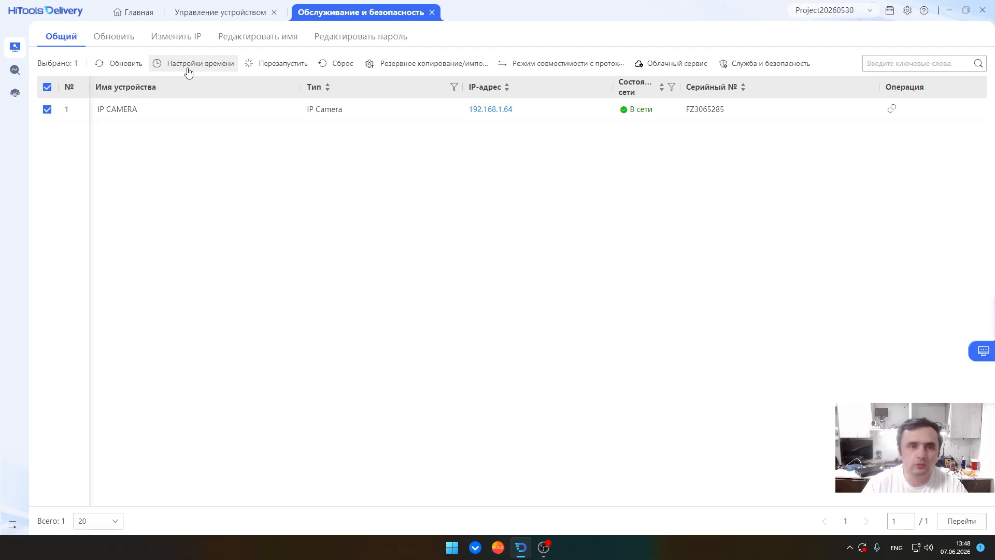
- Sync IP CAMERA's clock to the computer time (С временем компьютера) and apply it
left_click(186, 68)
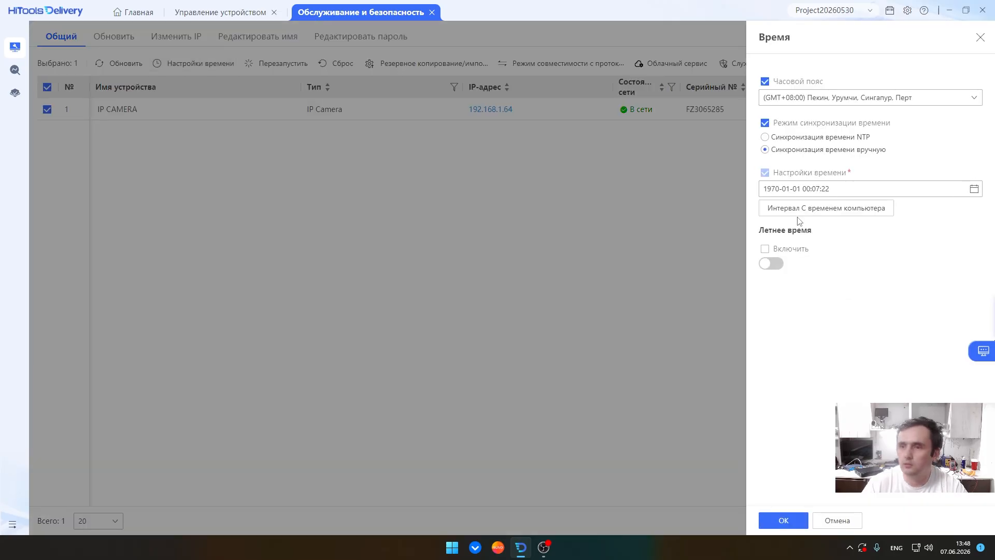
left_click(788, 210)
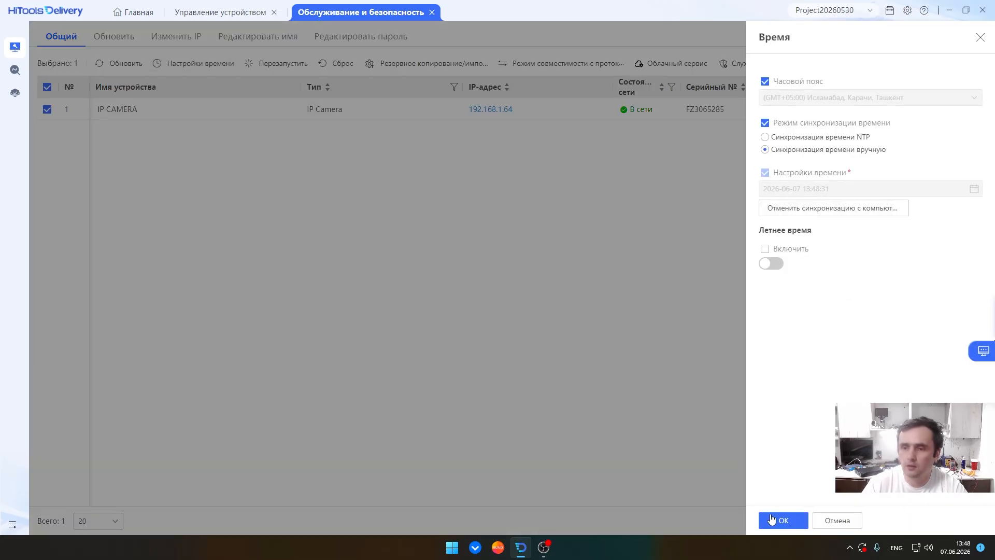
left_click(772, 520)
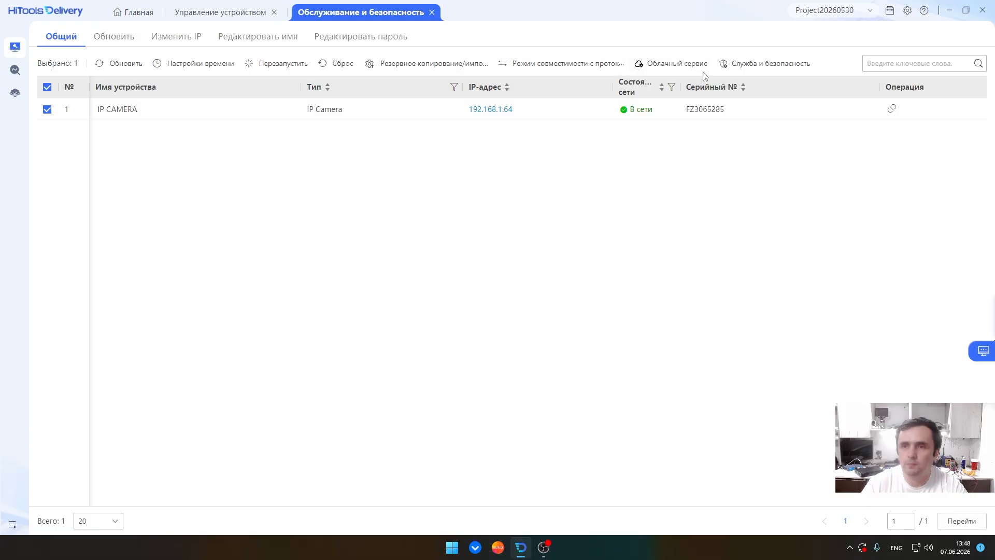
- Toggle Облачный сервис and open cloud unbinding, closing both panels without saving
left_click(667, 64)
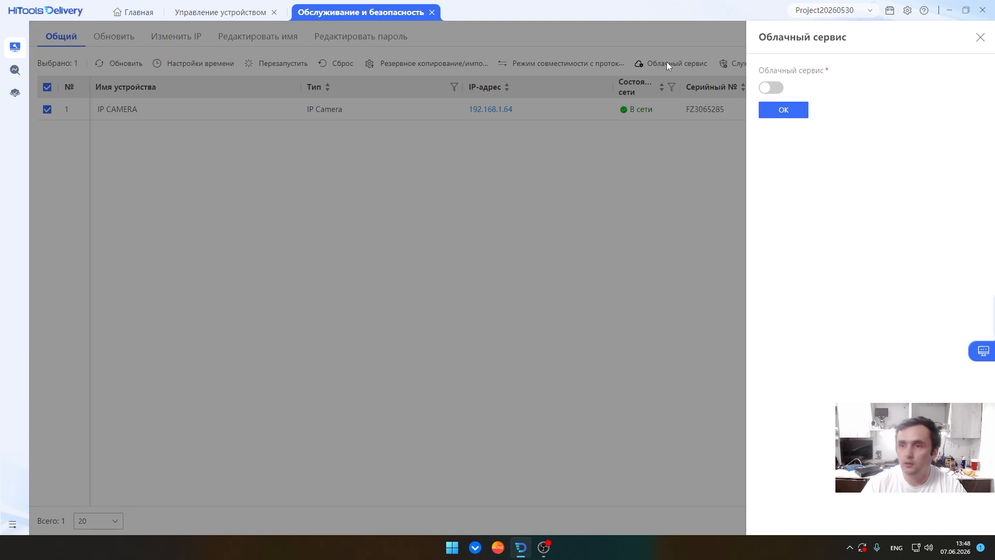
left_click(773, 88)
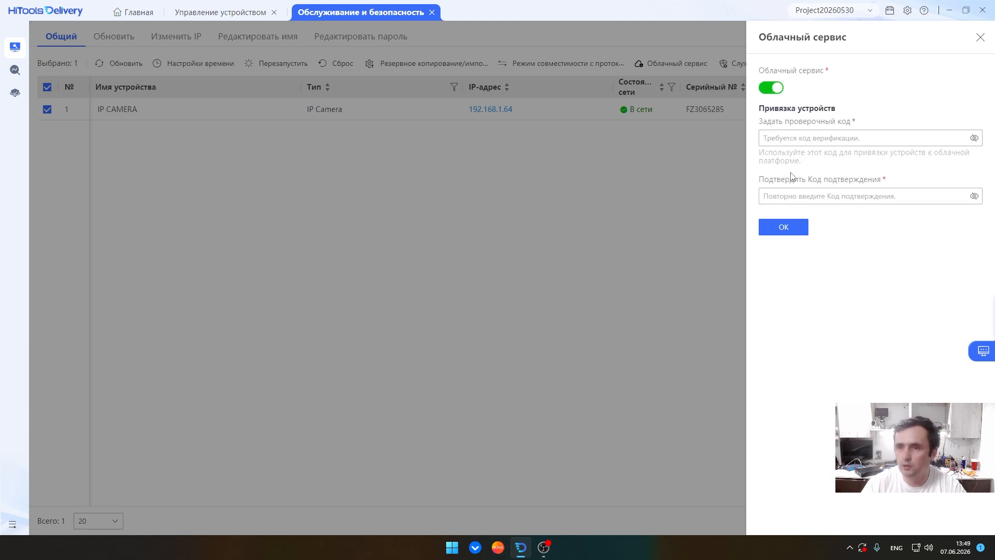
left_click(980, 39)
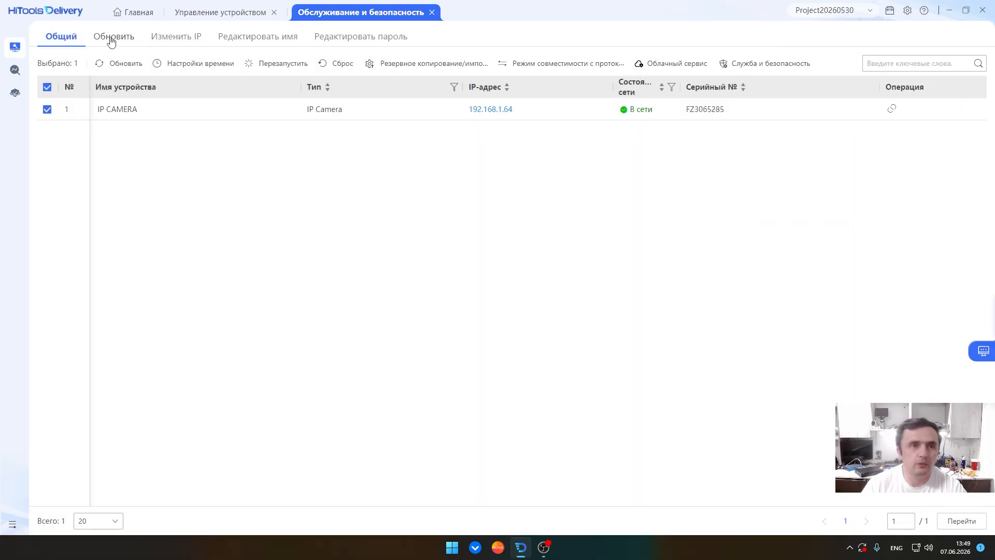
left_click(893, 109)
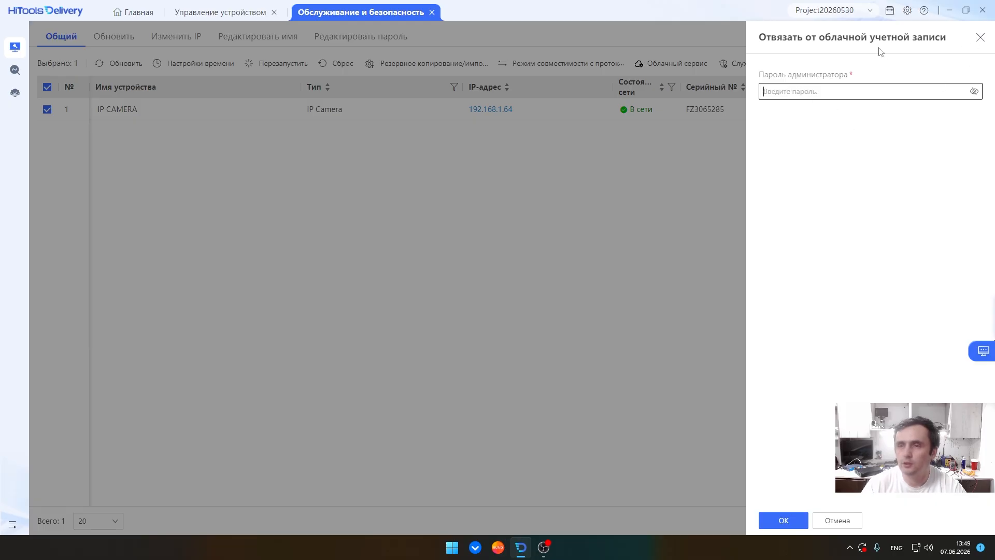
left_click(980, 38)
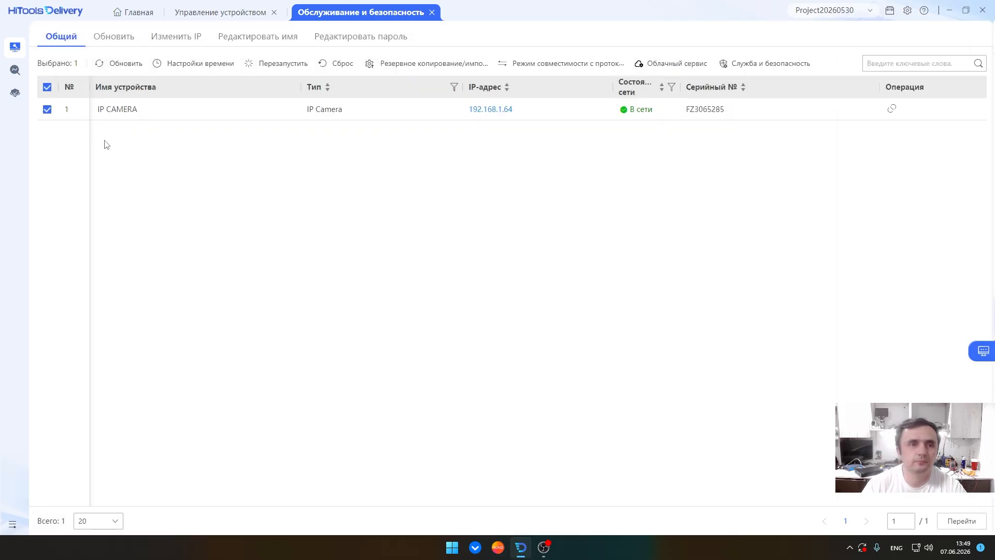
- Check the IP camera for updates, revealing firmware V5.7.25_260401 available over V5.7.23build 241008
left_click(116, 38)
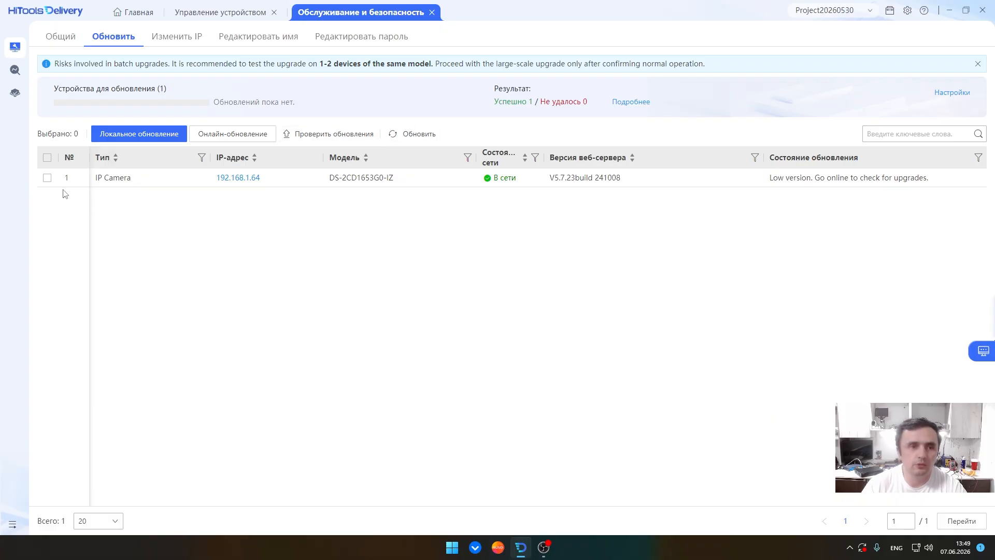
left_click(47, 177)
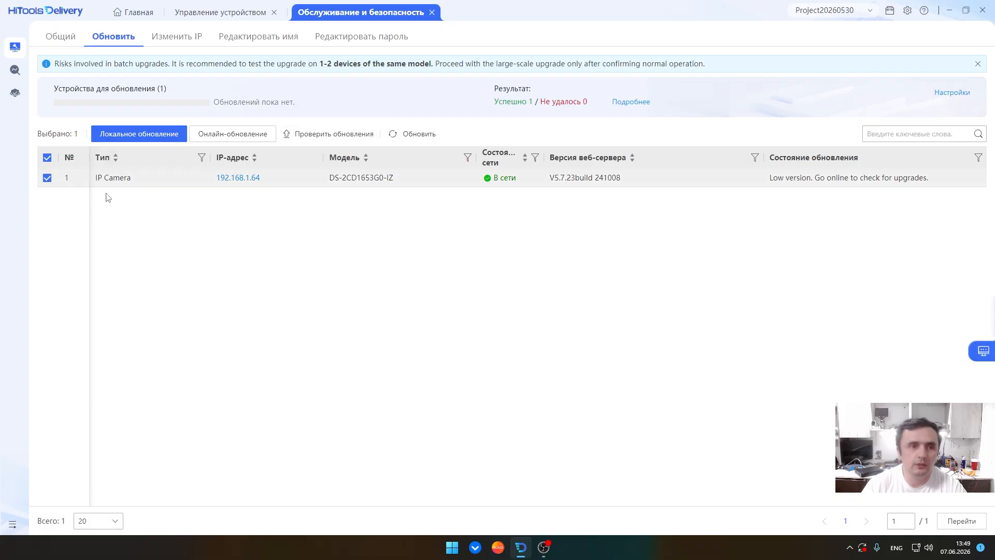
left_click(333, 137)
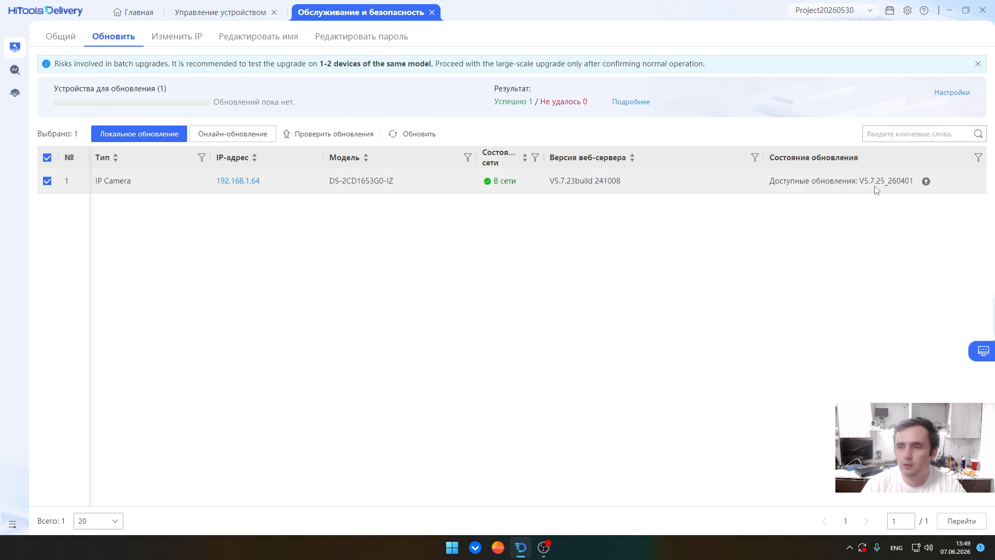
left_click_drag(860, 181, 913, 181)
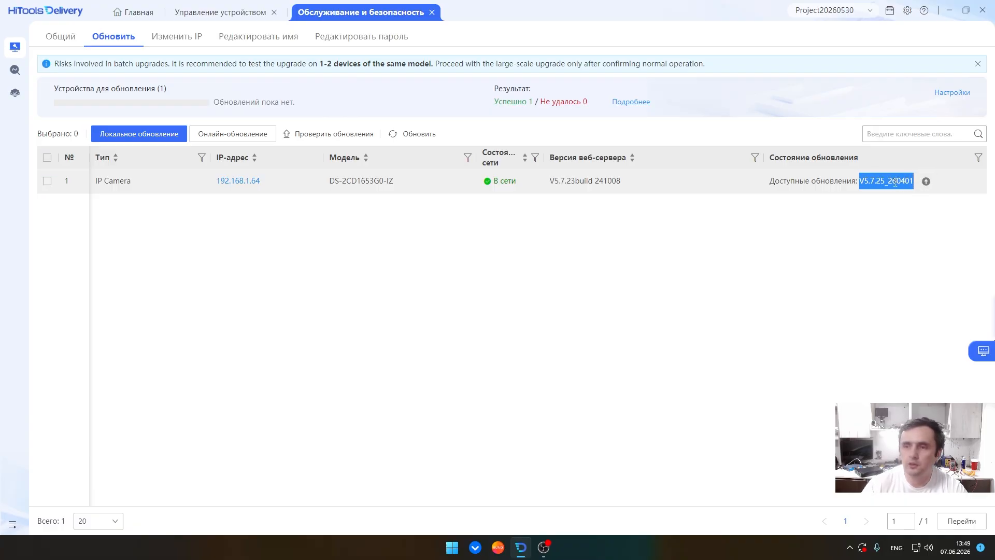
left_click(906, 181)
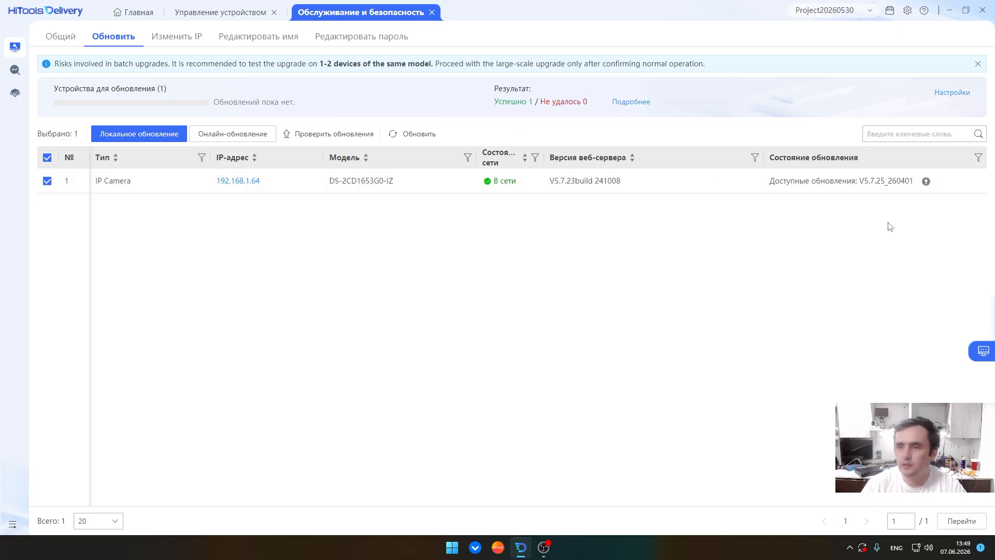
- Start upgrading the camera to firmware V5.7.25_260401 and return to the upgrade progress
left_click(926, 182)
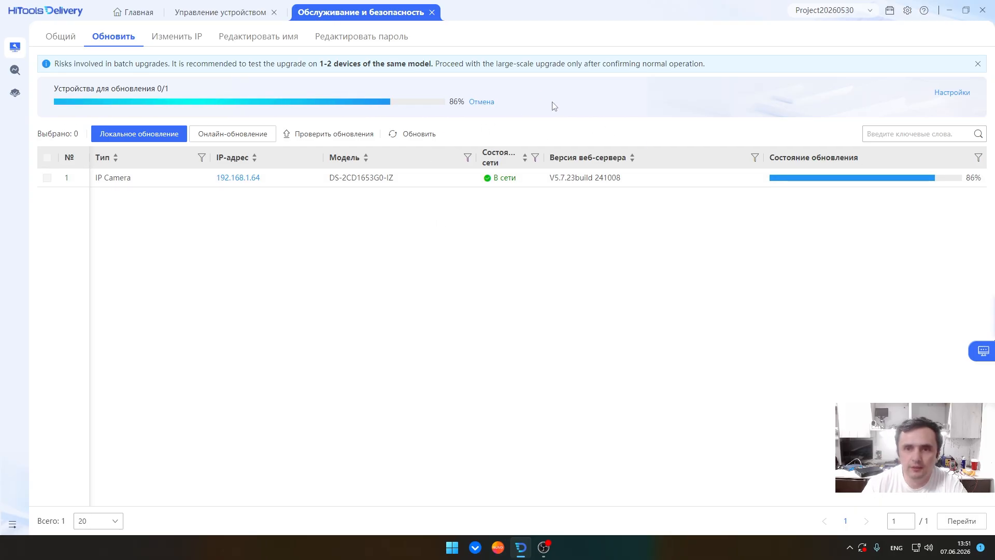
left_click(225, 11)
left_click(134, 12)
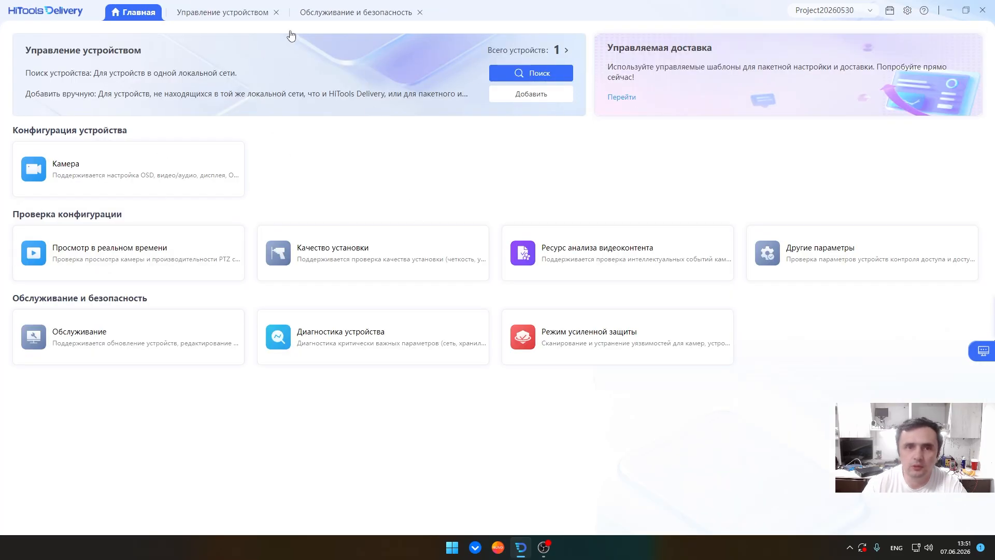
left_click(317, 12)
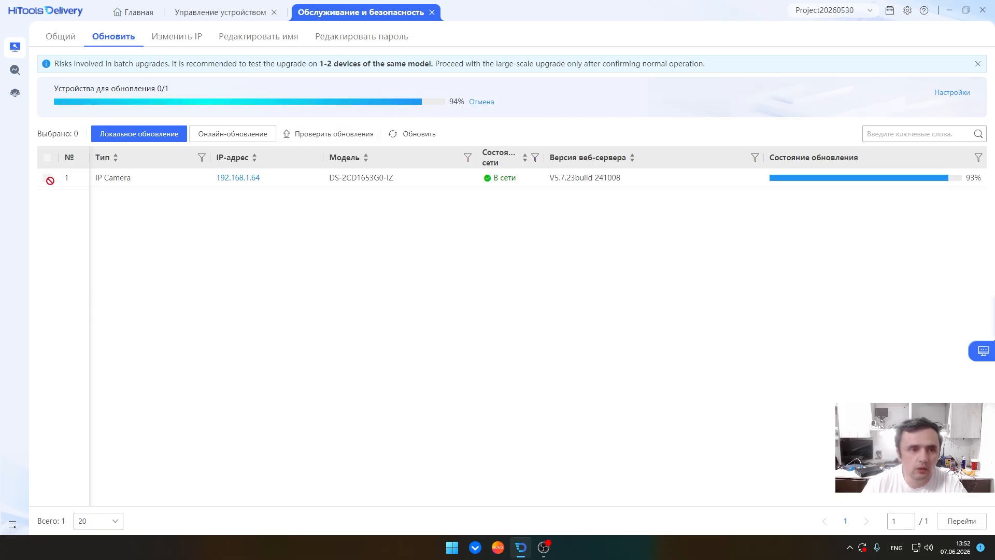
- Show 5000 rows per page and confirm the web-server version now reads V5.7.25build 260401
left_click(83, 520)
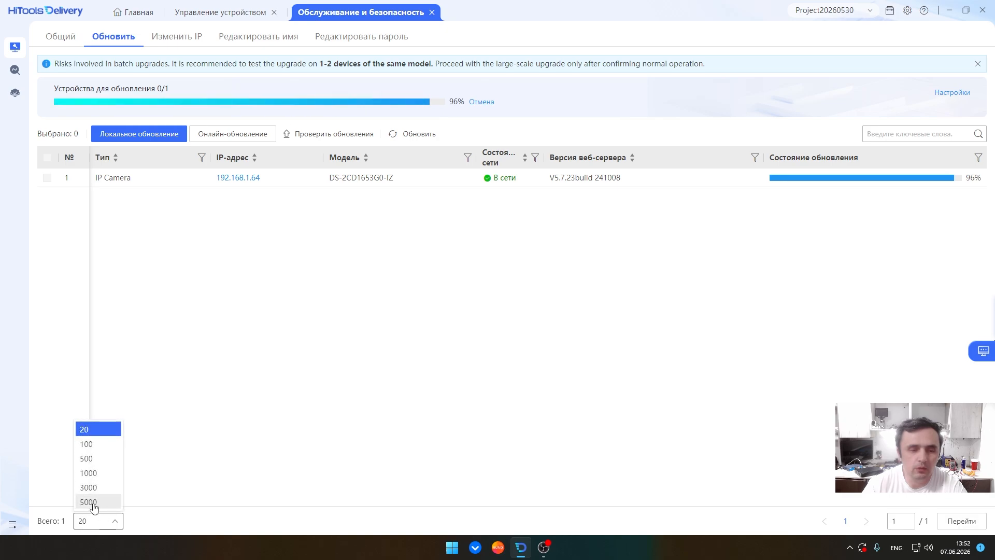
left_click(79, 502)
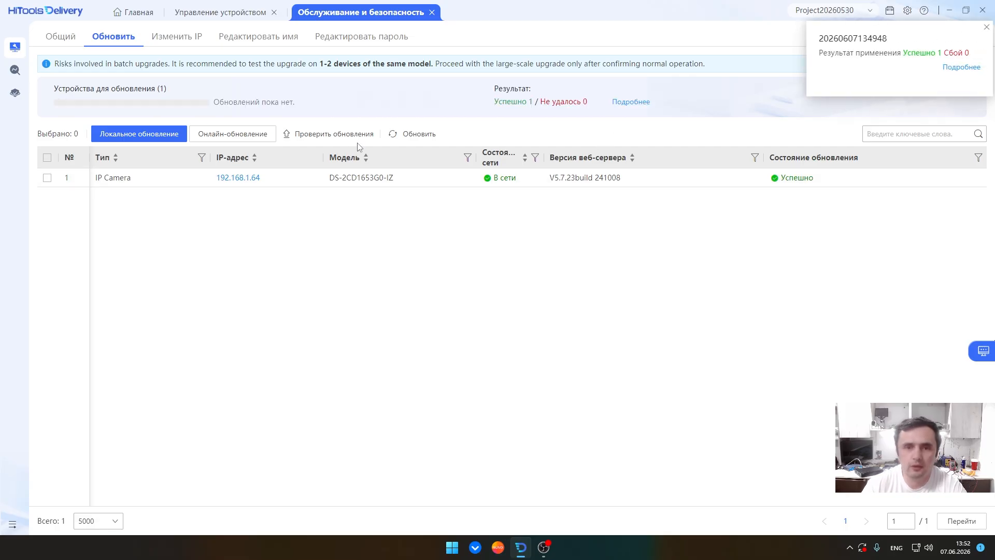
left_click(432, 13)
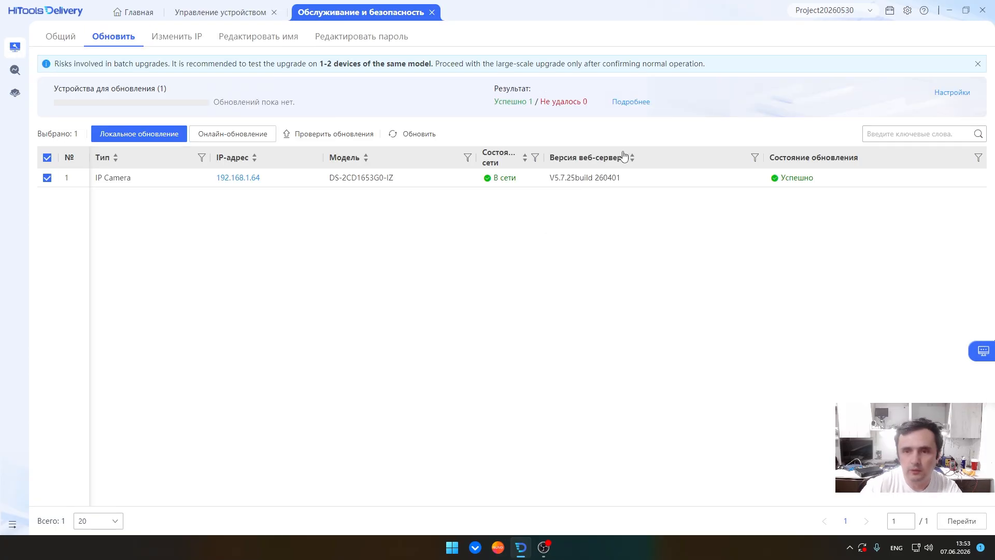
left_click_drag(550, 178, 606, 178)
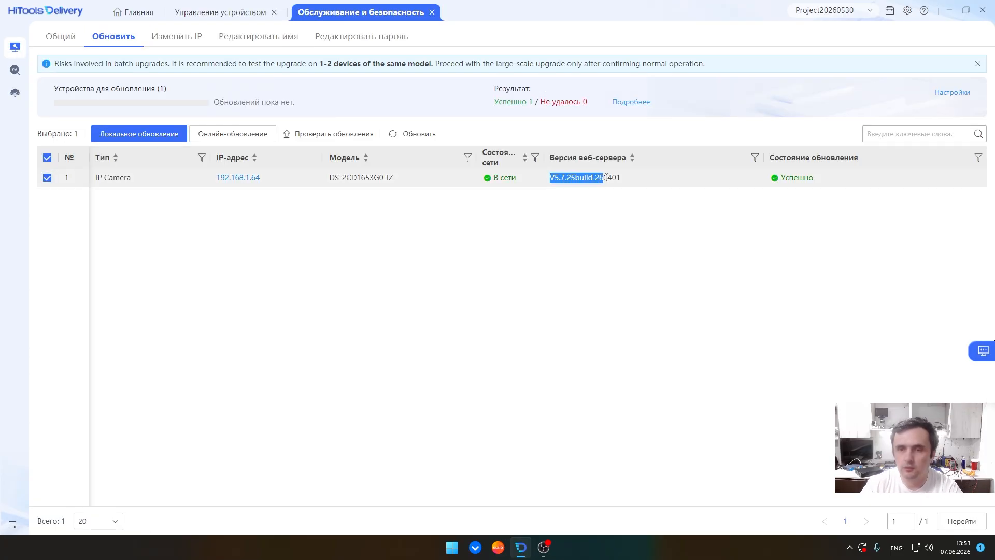
left_click(595, 176)
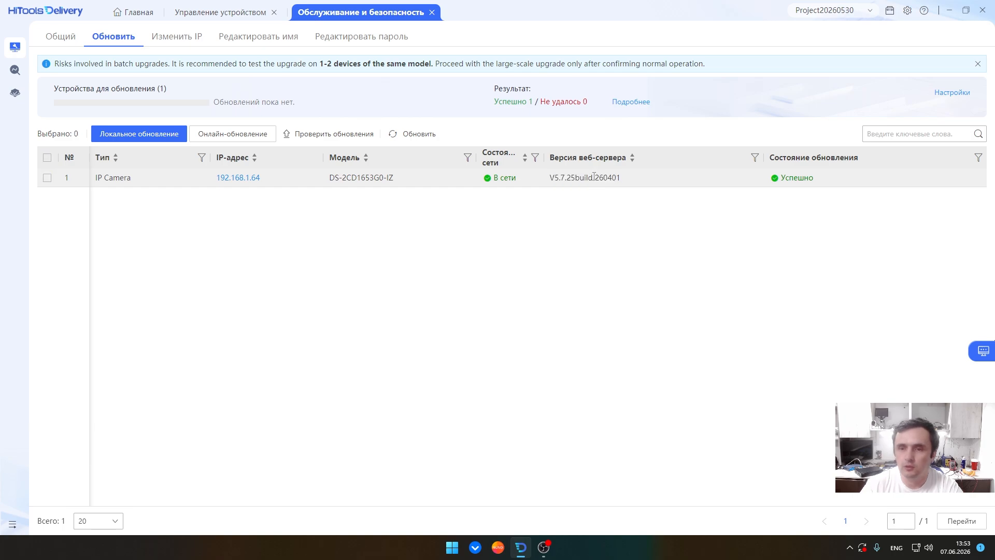
left_click(605, 177)
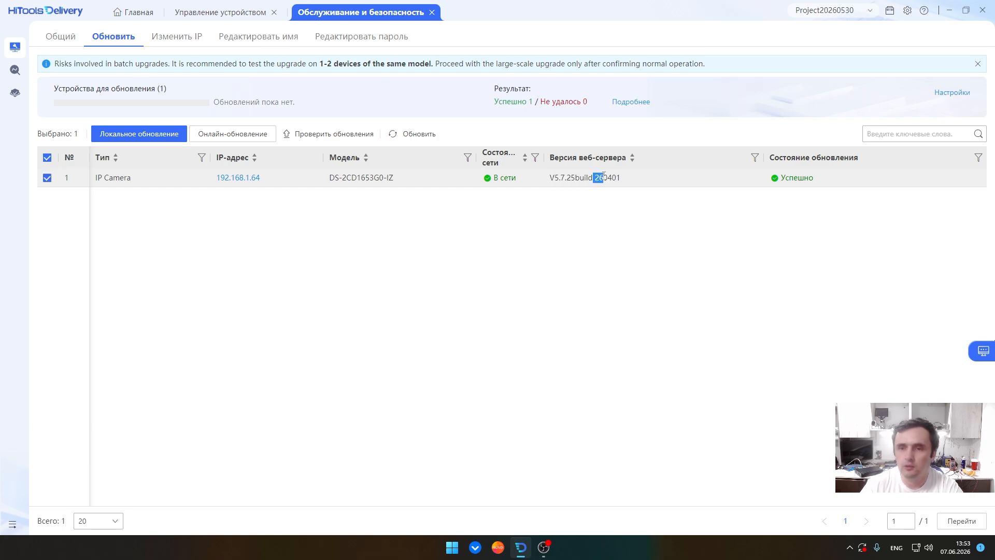
left_click(638, 185)
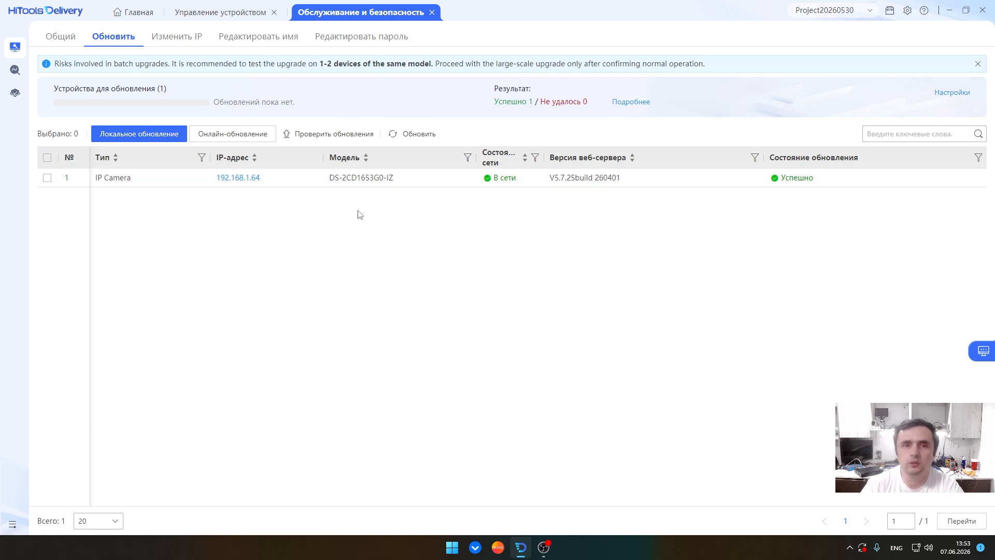
- Browse the Изменить IP, Редактировать имя and Редактировать пароль batch pages
left_click(171, 45)
left_click(260, 45)
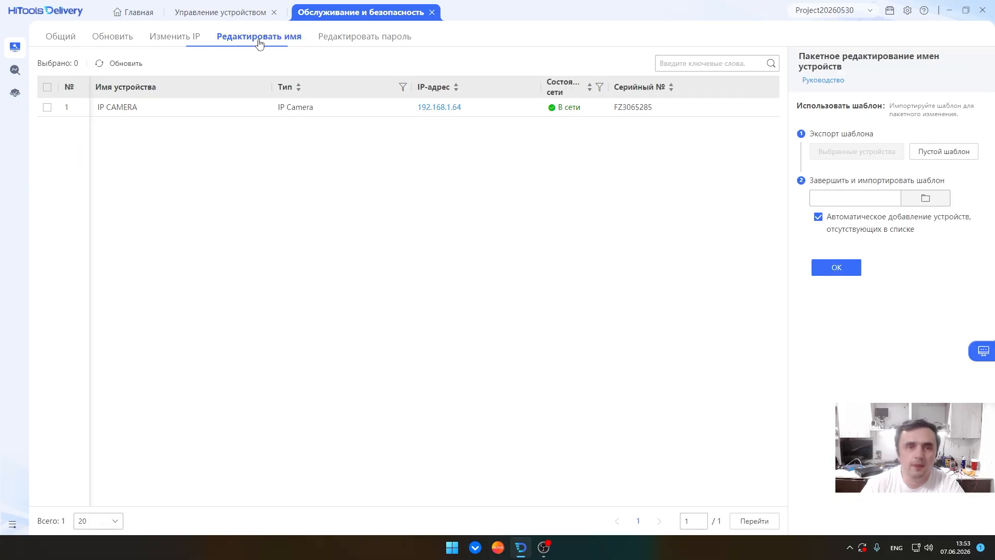
left_click(361, 38)
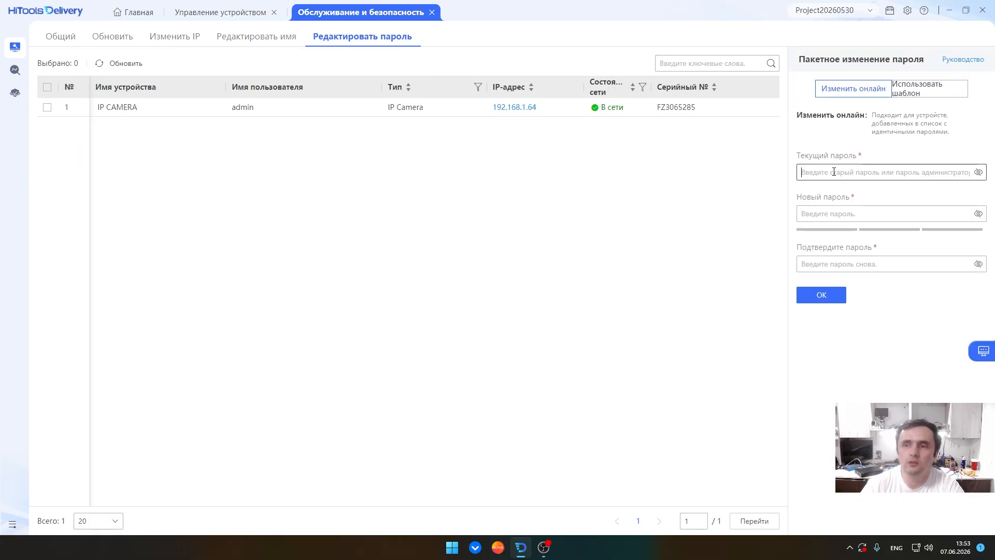
- Look over the password fields, then close the maintenance and device management pages
left_click(828, 214)
left_click(825, 262)
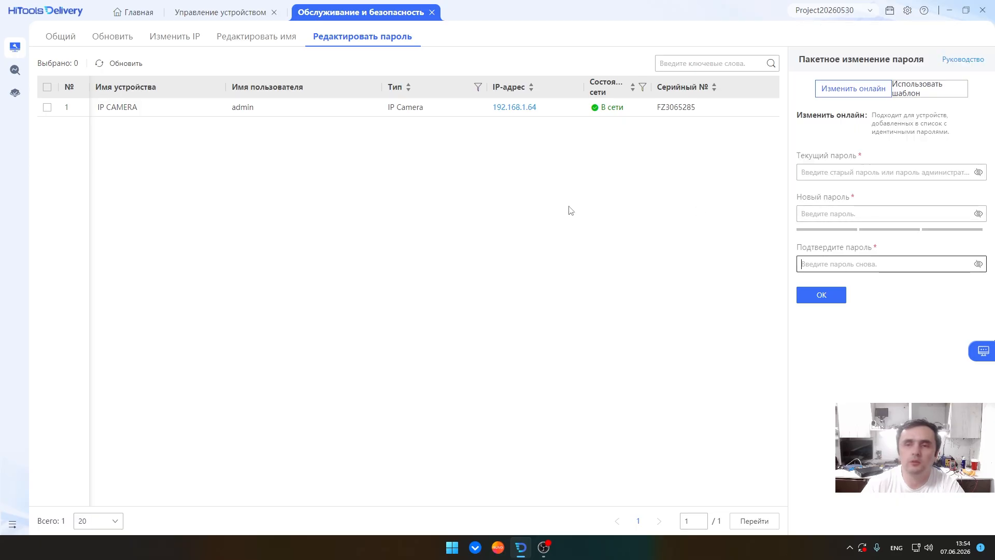
left_click(431, 12)
left_click(285, 13)
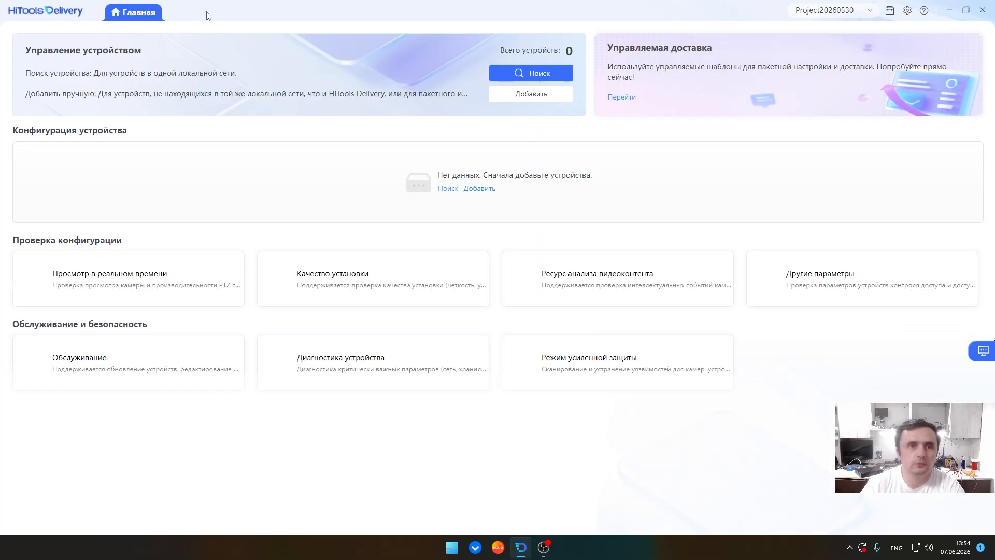
- Preview Camera 01 in the live-view configuration check, then close it back to Главная
left_click(110, 260)
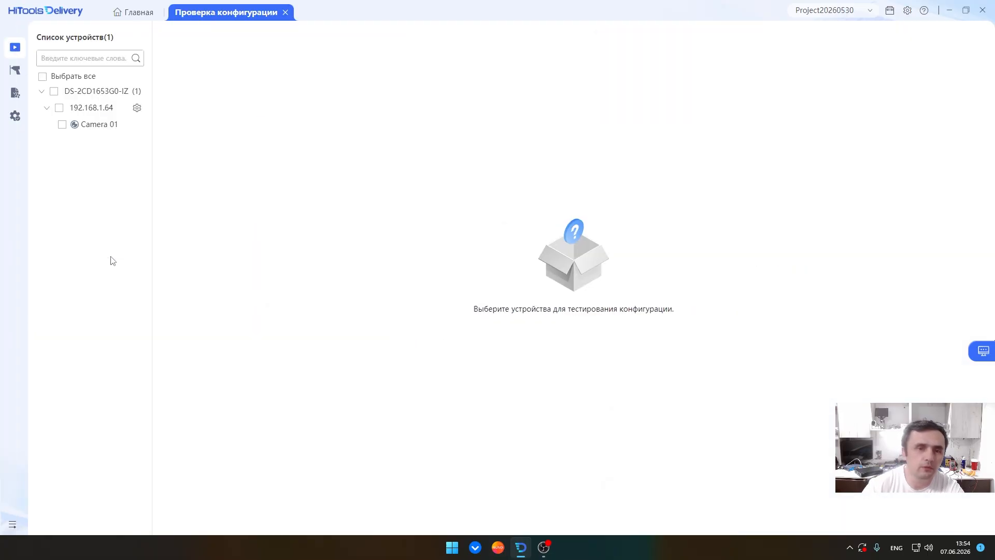
left_click(62, 129)
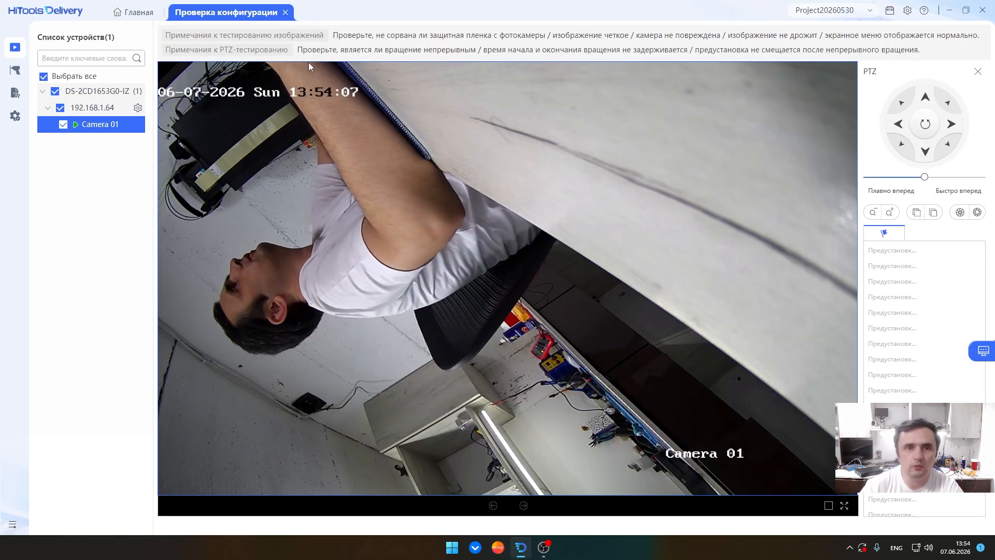
left_click(285, 12)
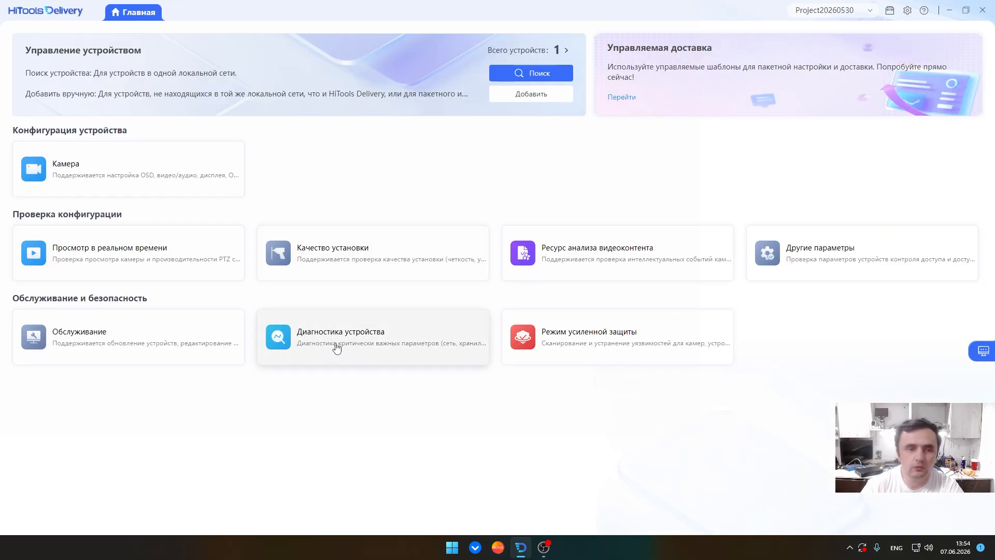
- Run device diagnostics on the IP CAMERA and confirm zero abnormal and failed items
left_click(305, 344)
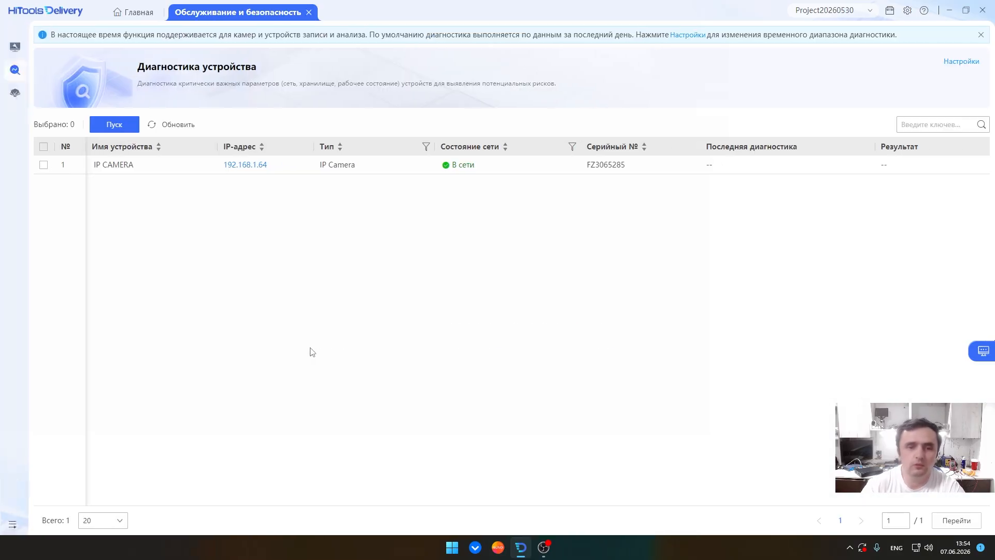
left_click(45, 165)
left_click(119, 125)
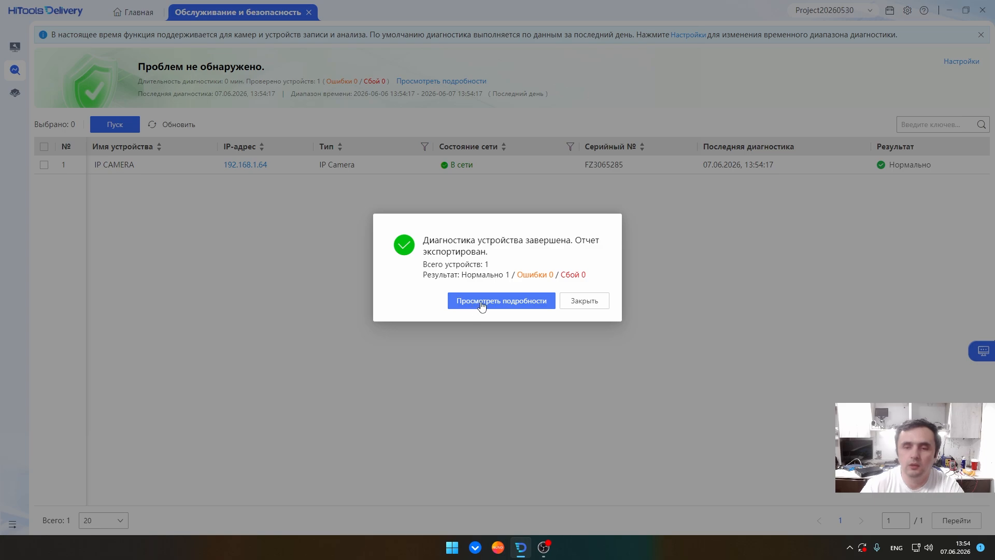
left_click_drag(524, 277, 594, 279)
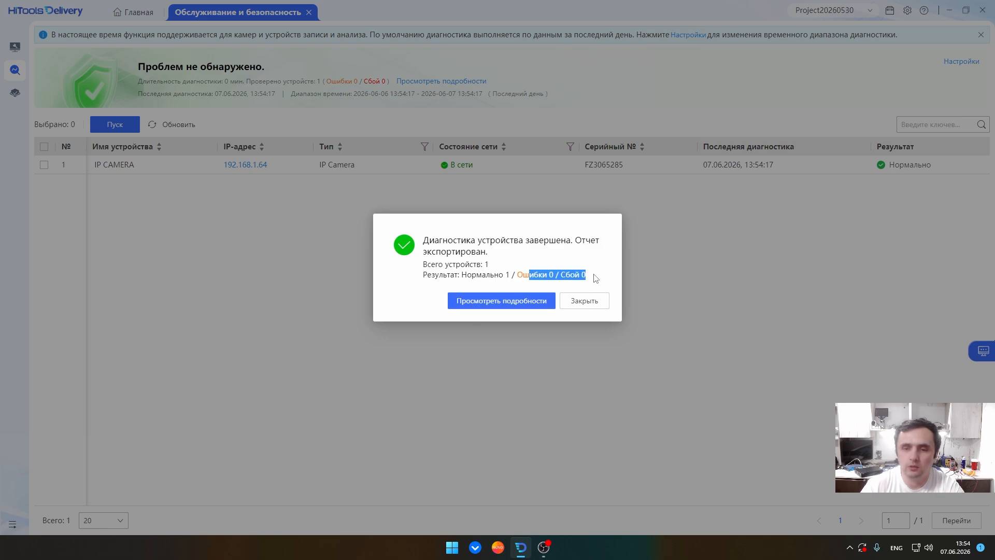
- Open the exported diagnostic report workbook in Excel from the results details
left_click(467, 305)
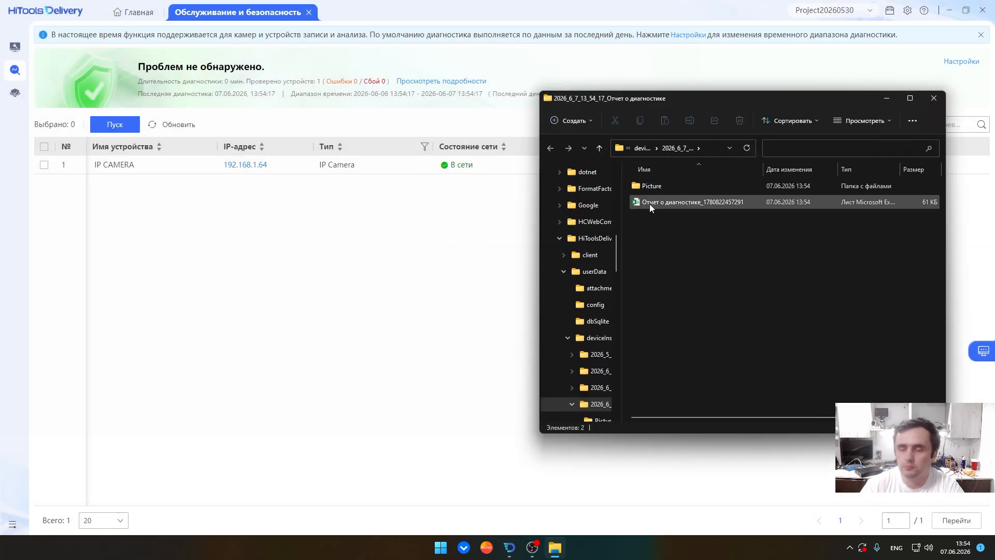
left_click(654, 201)
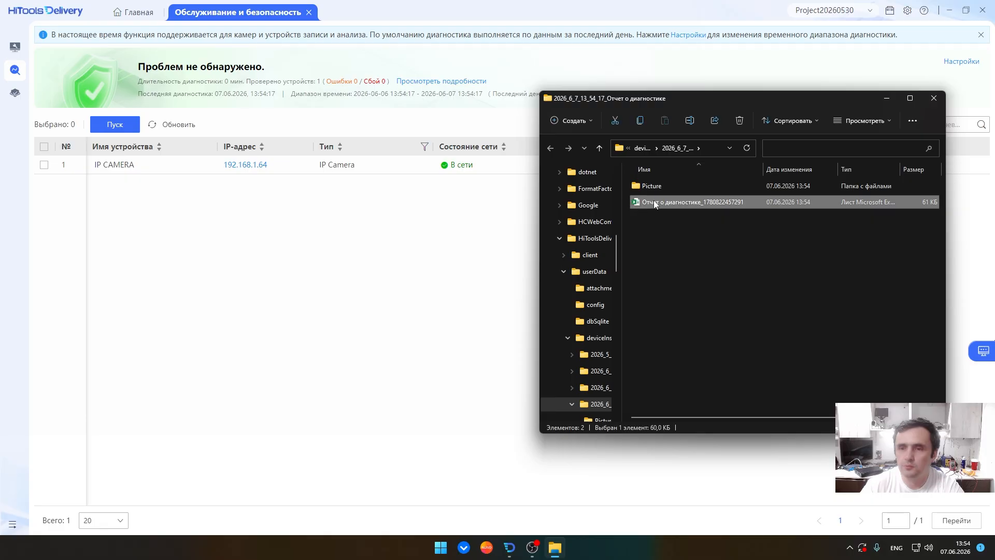
double_click(689, 203)
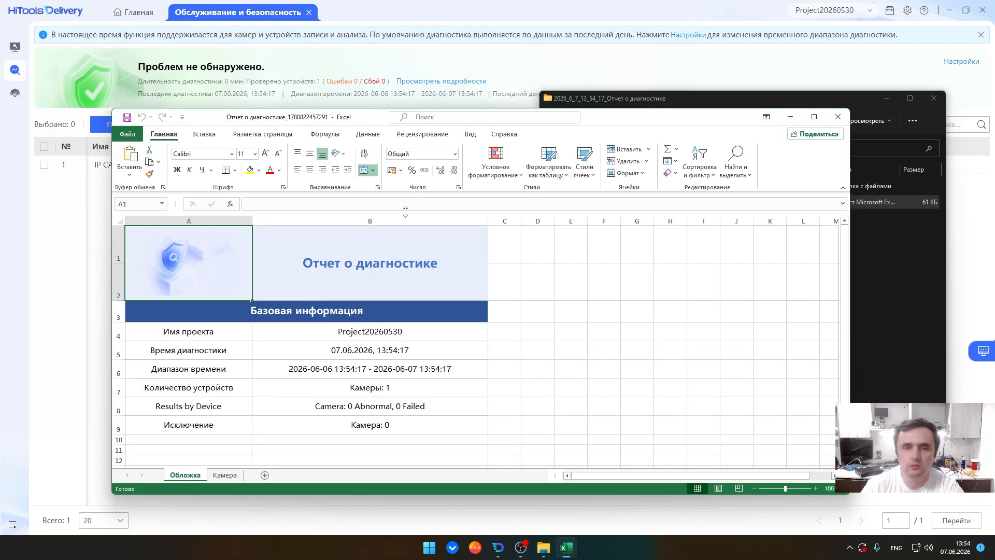
- Maximize the report window and switch to the Камера sheet
double_click(375, 122)
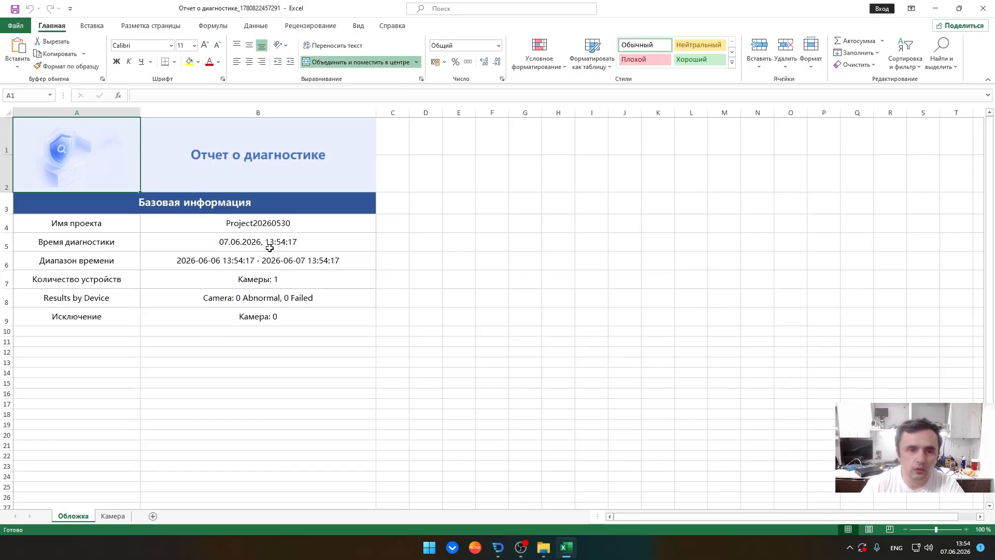
left_click(264, 220)
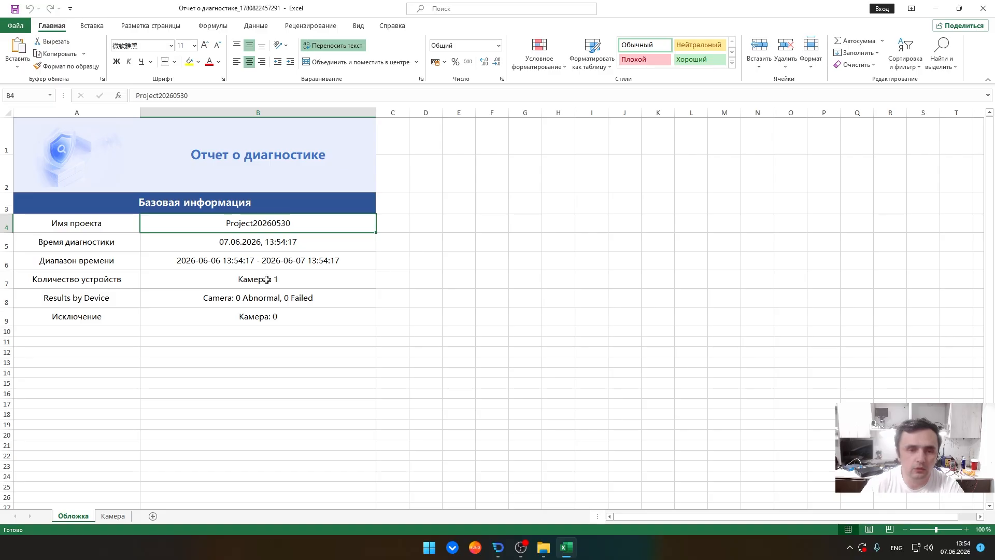
left_click(113, 515)
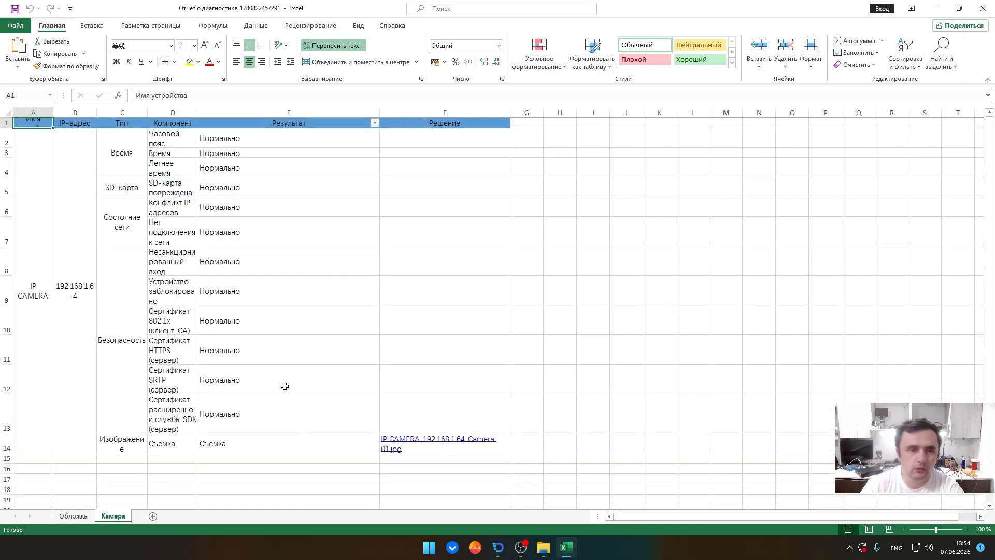
left_click(405, 138)
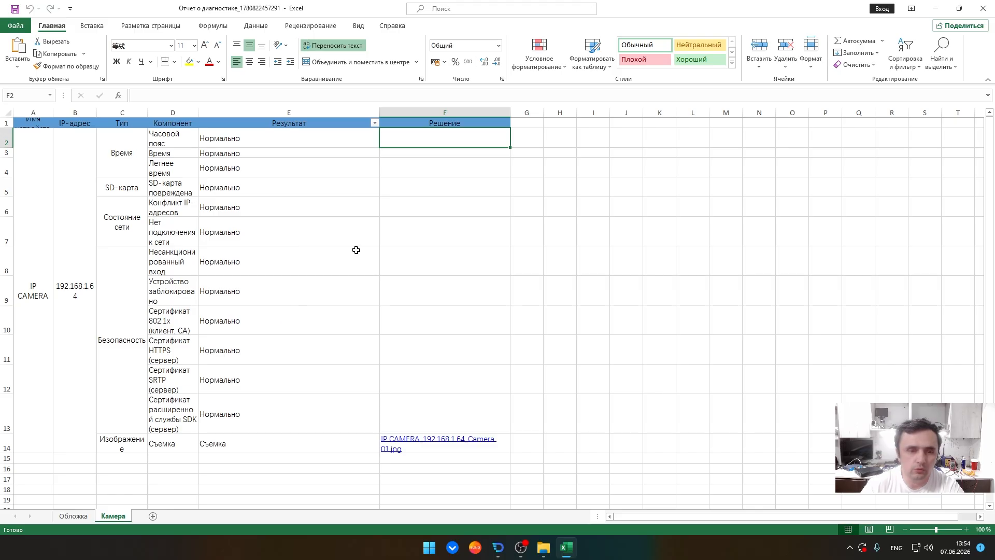
- Open the camera snapshot linked in cell F14, then close the image
left_click_drag(339, 291, 451, 328)
left_click(400, 316)
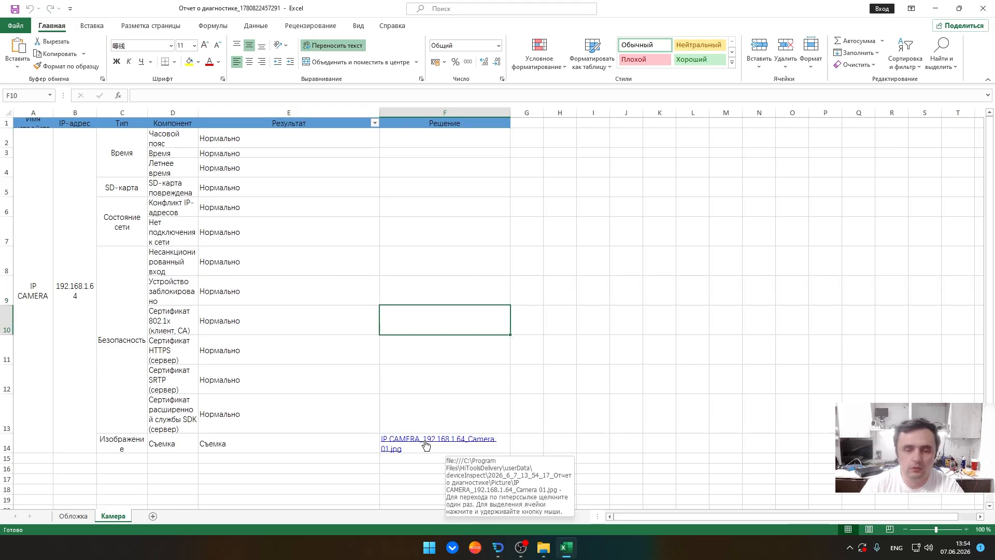
left_click(405, 445)
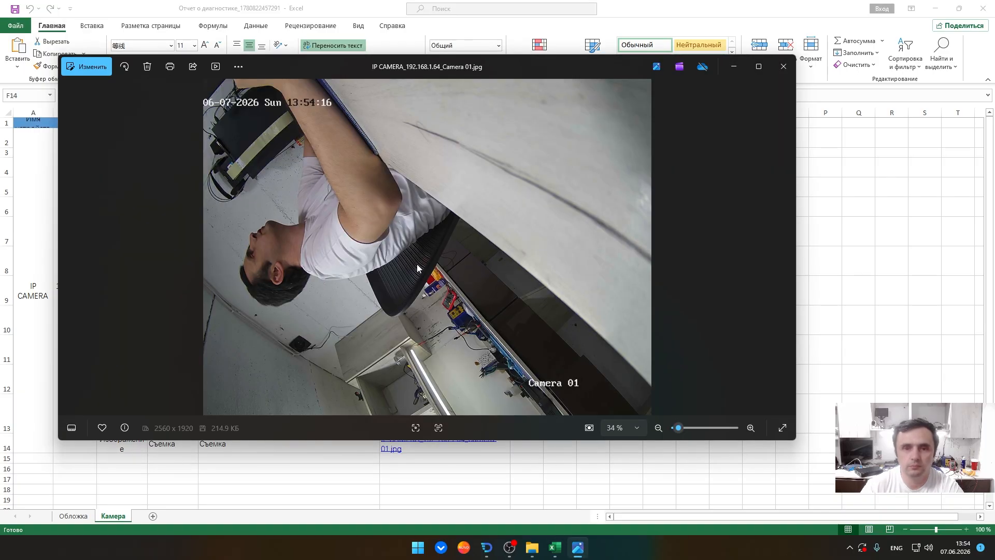
left_click(783, 66)
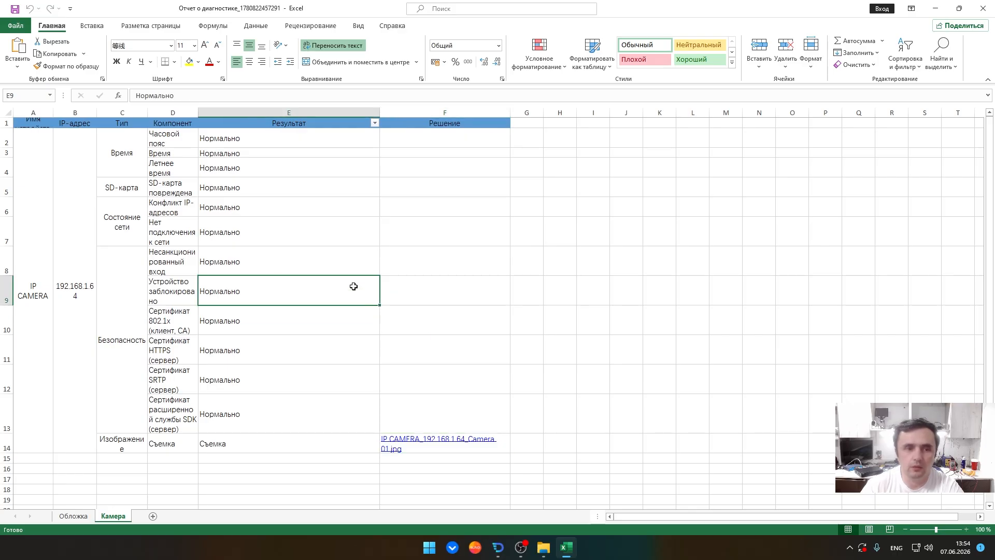
- Review the camera's IP address 192.168.1.64 and IP CAMERA device name
left_click(82, 285)
left_click(36, 263)
left_click(78, 275)
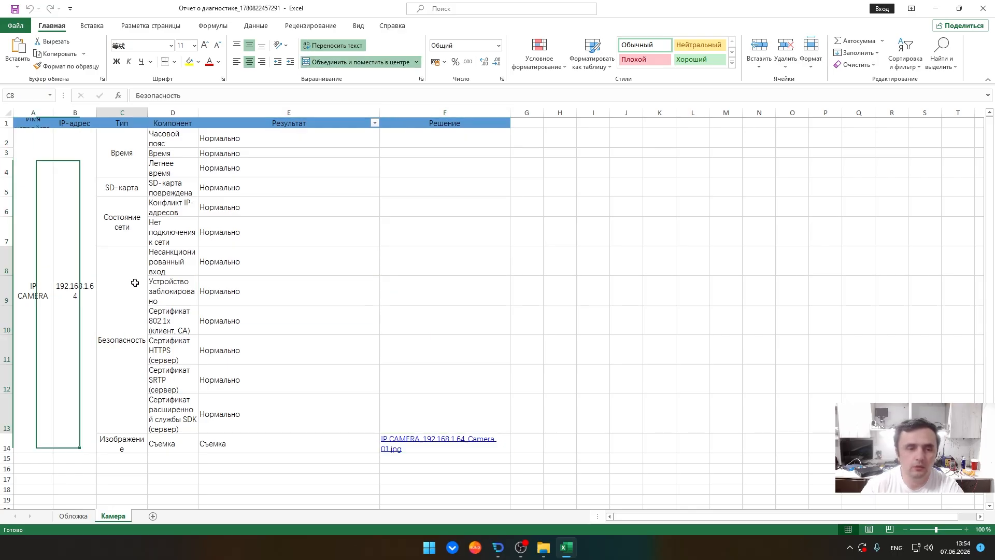
left_click(132, 283)
- Review the Время, SD-карта, Состояние сети and Безопасность checks, all Нормально, then close Excel
left_click(123, 141)
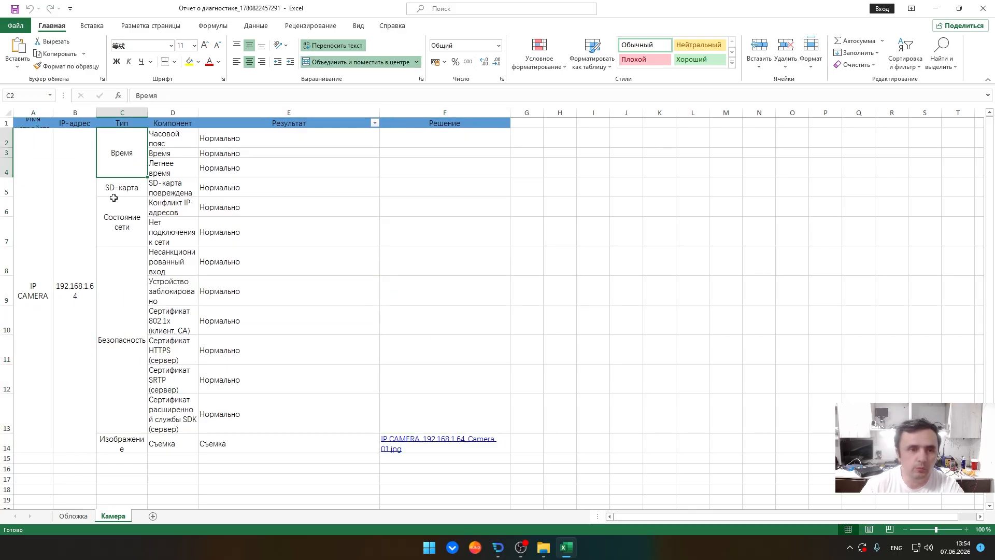
left_click(130, 192)
left_click(122, 241)
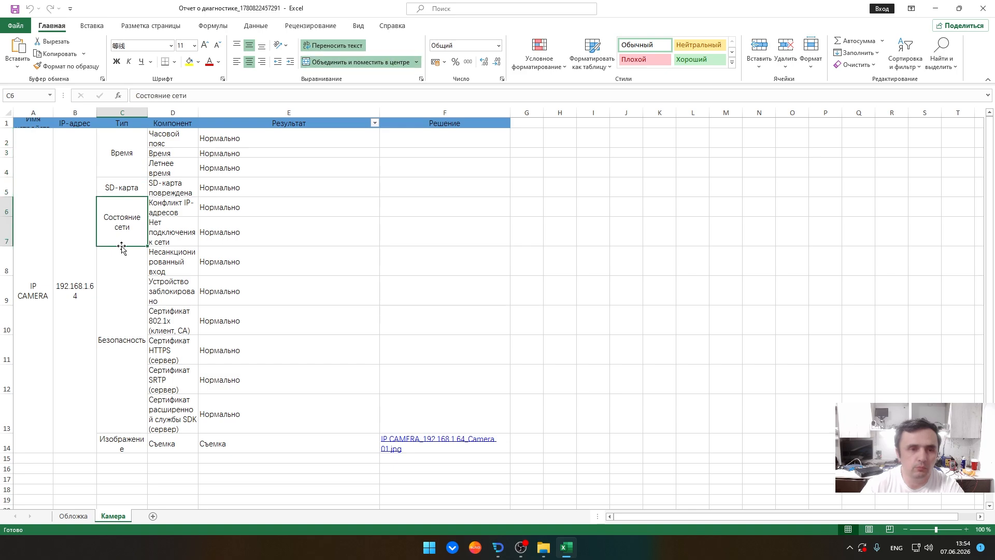
left_click(125, 316)
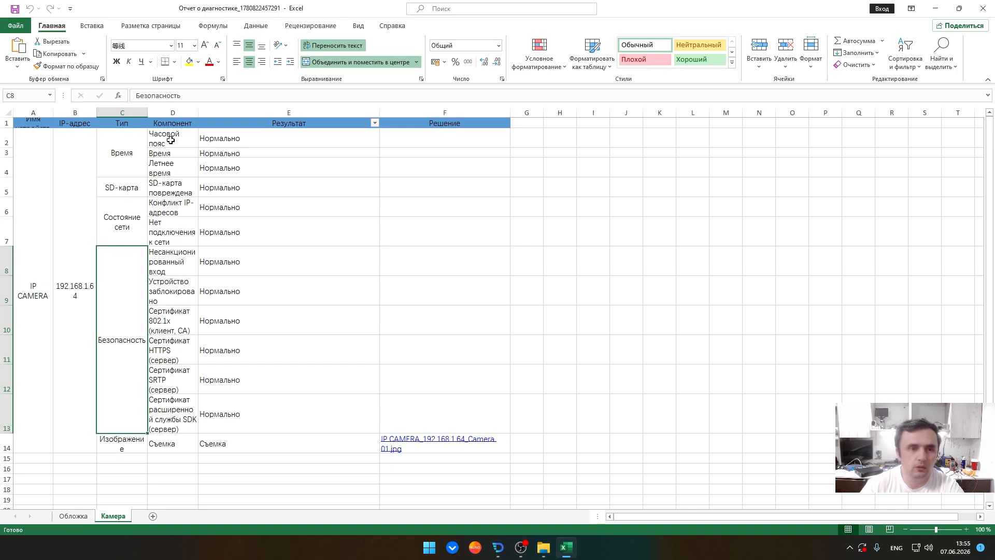
left_click(170, 140)
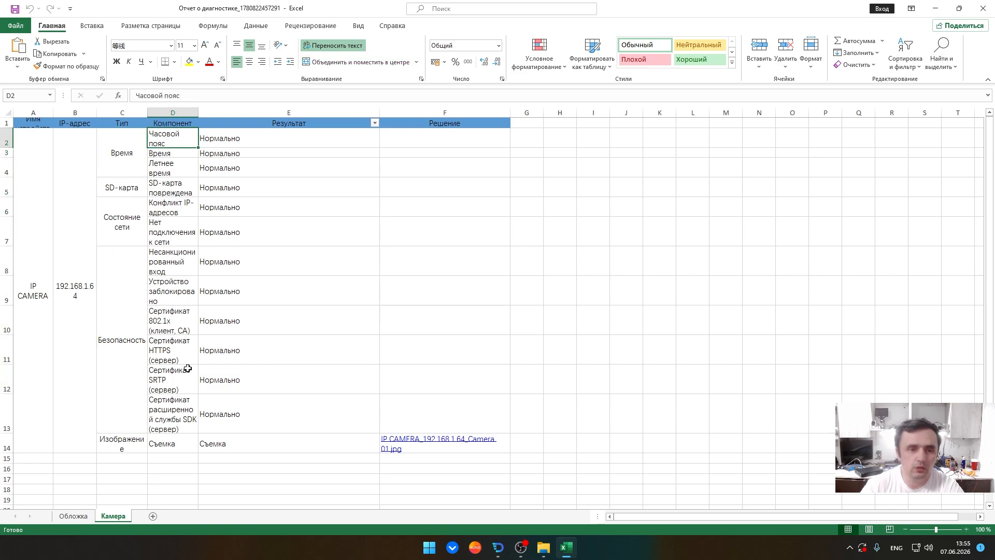
left_click(262, 138)
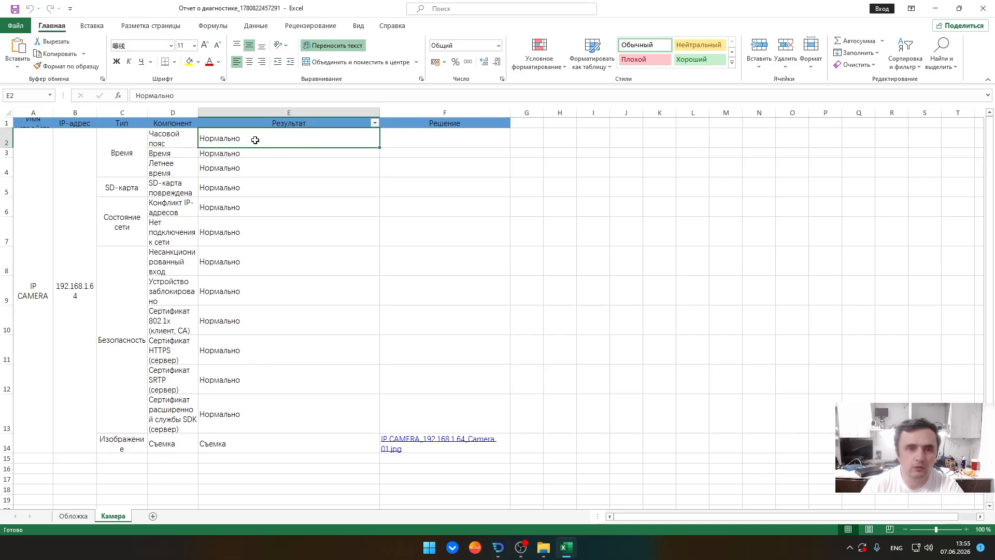
left_click(983, 8)
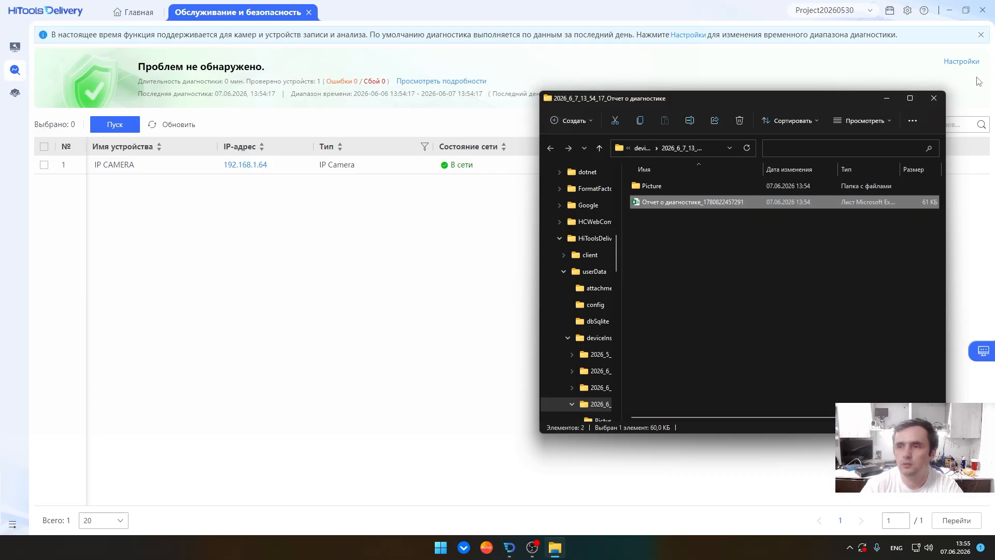
- Close the report's Explorer window and the Обслуживание и безопасность diagnostics tab
left_click(941, 101)
left_click(309, 12)
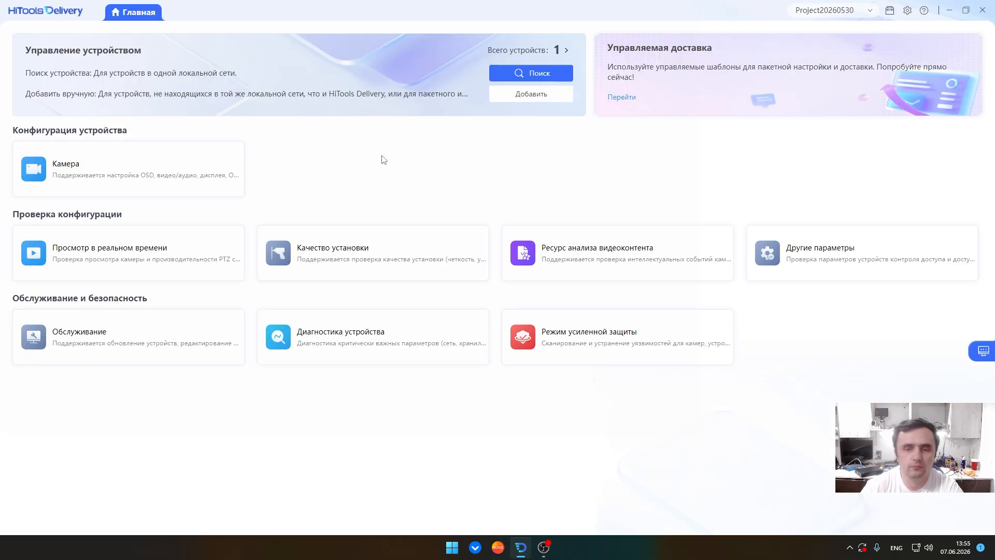